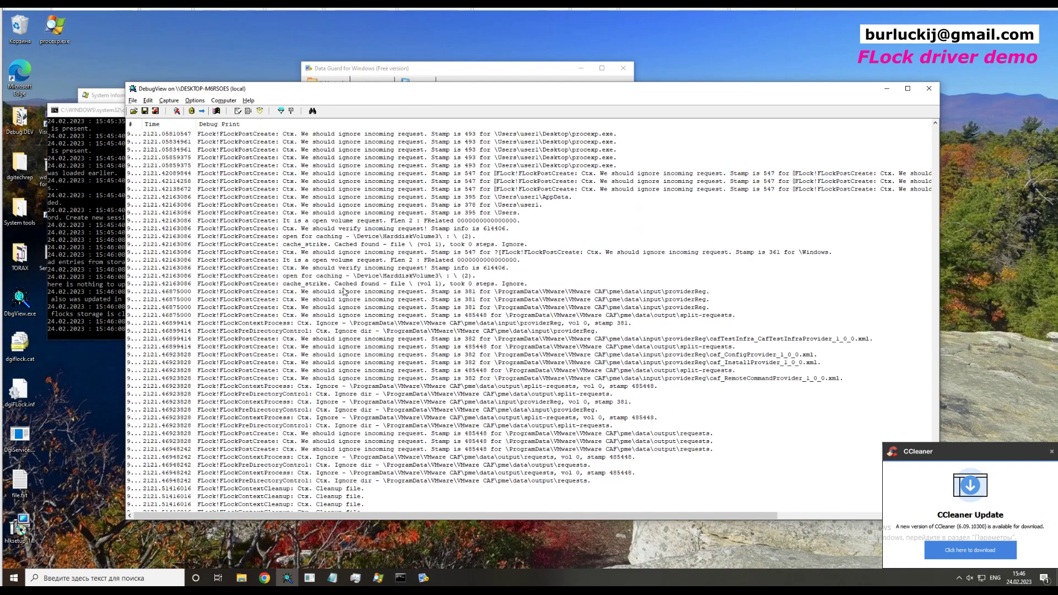
Look back through the FLock driver messages in the DebugView log, and minimize the log window.
{"action": "left_click", "coordinate": [386, 364]}
{"action": "scroll", "coordinate": [386, 366], "scroll_direction": "down", "scroll_amount": 9}
{"action": "scroll", "coordinate": [386, 366], "scroll_direction": "up", "scroll_amount": 16}
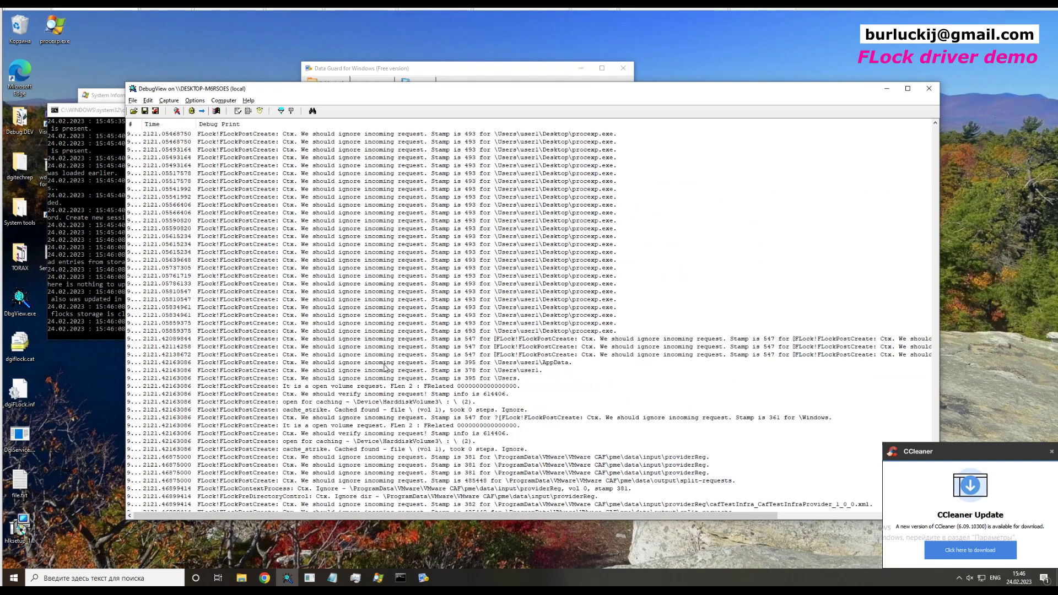
{"action": "scroll", "coordinate": [386, 367], "scroll_direction": "up", "scroll_amount": 20}
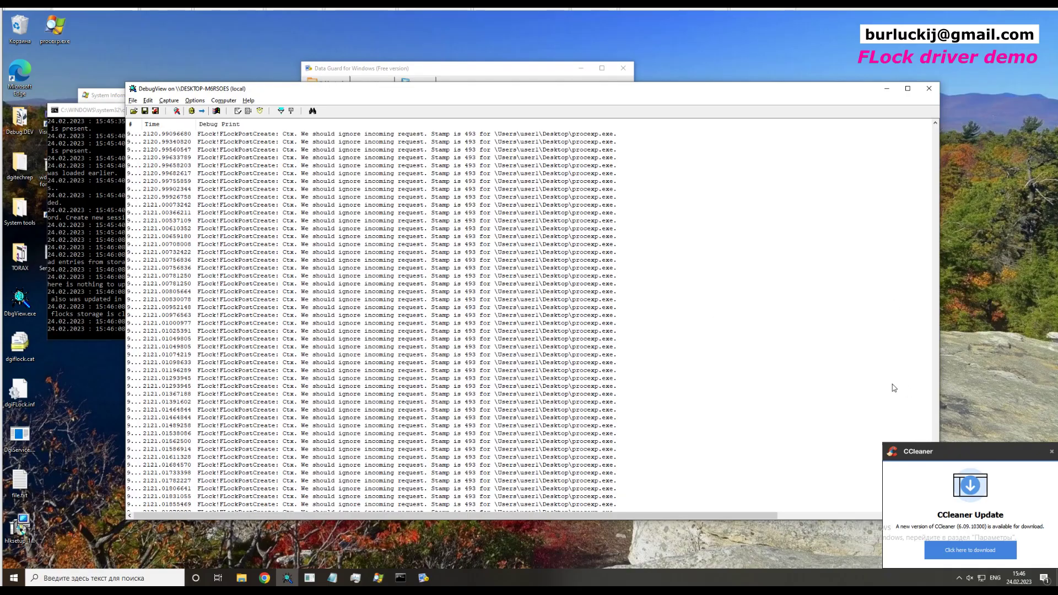
{"action": "left_click_drag", "start_coordinate": [930, 346], "coordinate": [940, 334]}
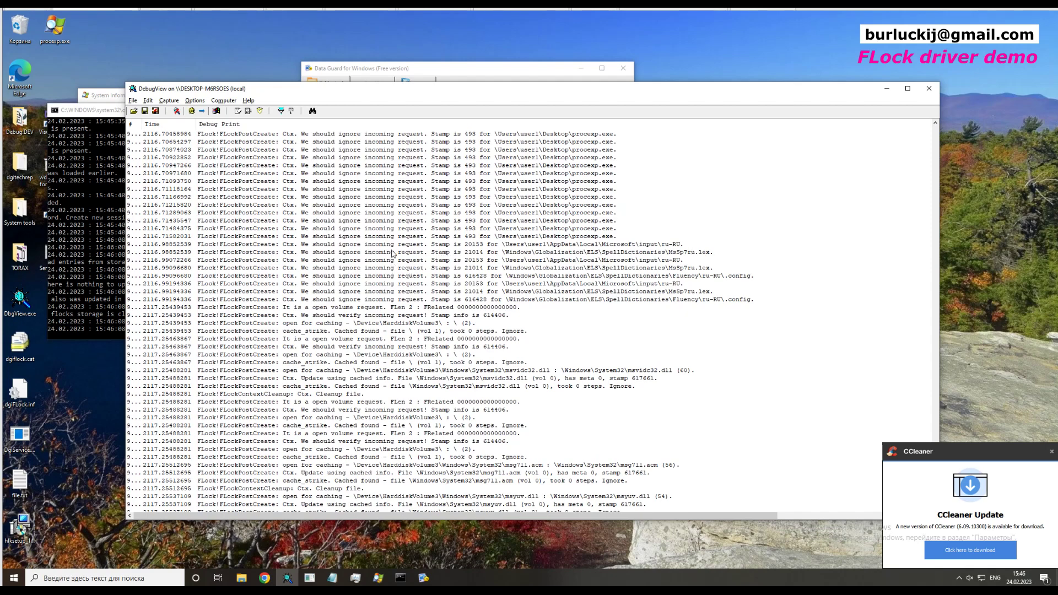
{"action": "left_click", "coordinate": [887, 89]}
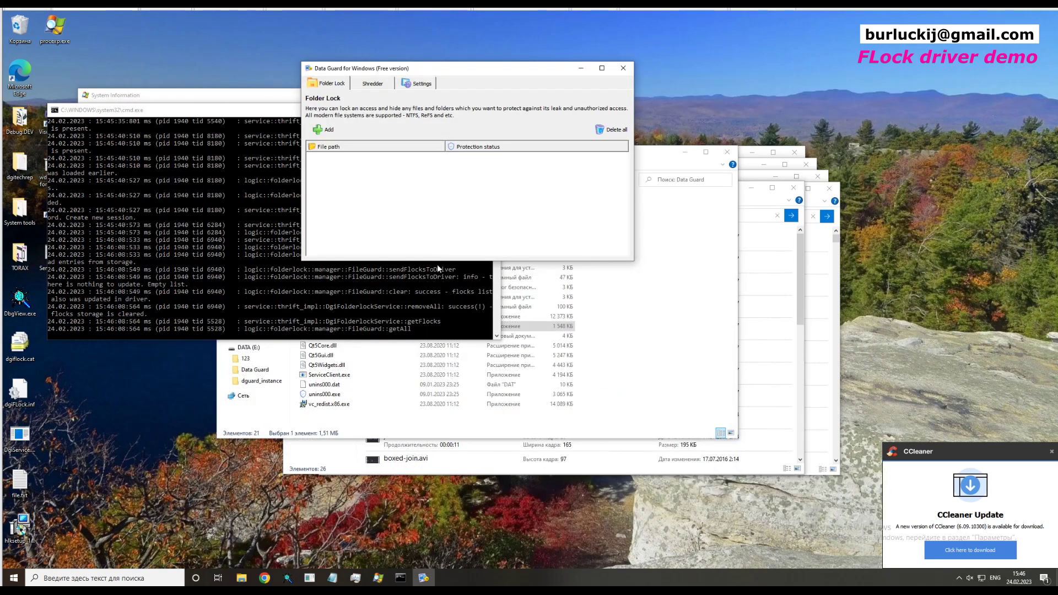
Switch to a new File Explorer window, look at the root of local disk C:, and go to DATA (E:).
{"action": "left_click", "coordinate": [328, 131]}
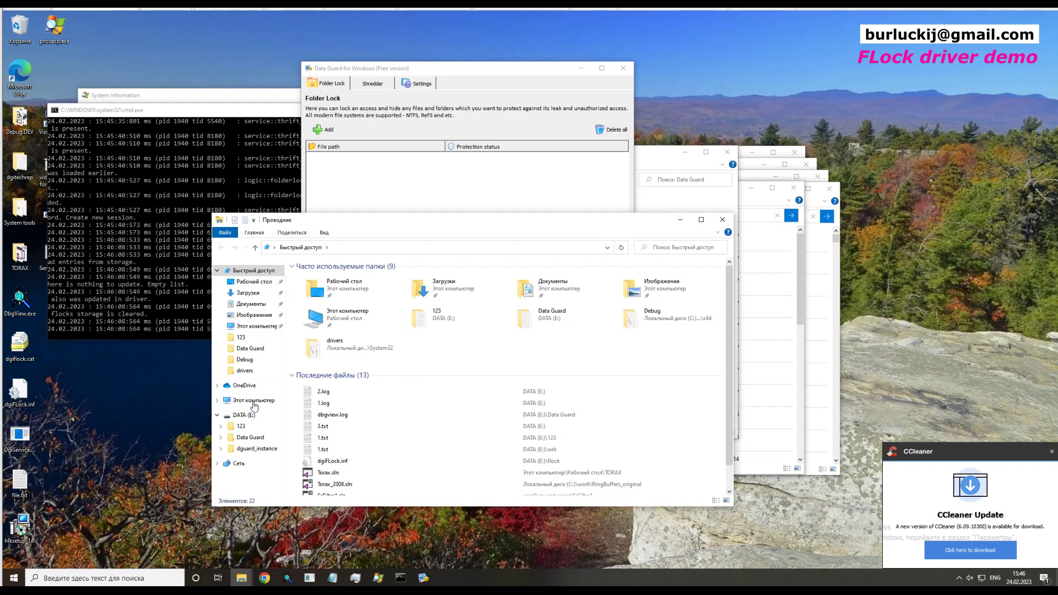
{"action": "left_click", "coordinate": [253, 400]}
{"action": "double_click", "coordinate": [353, 373]}
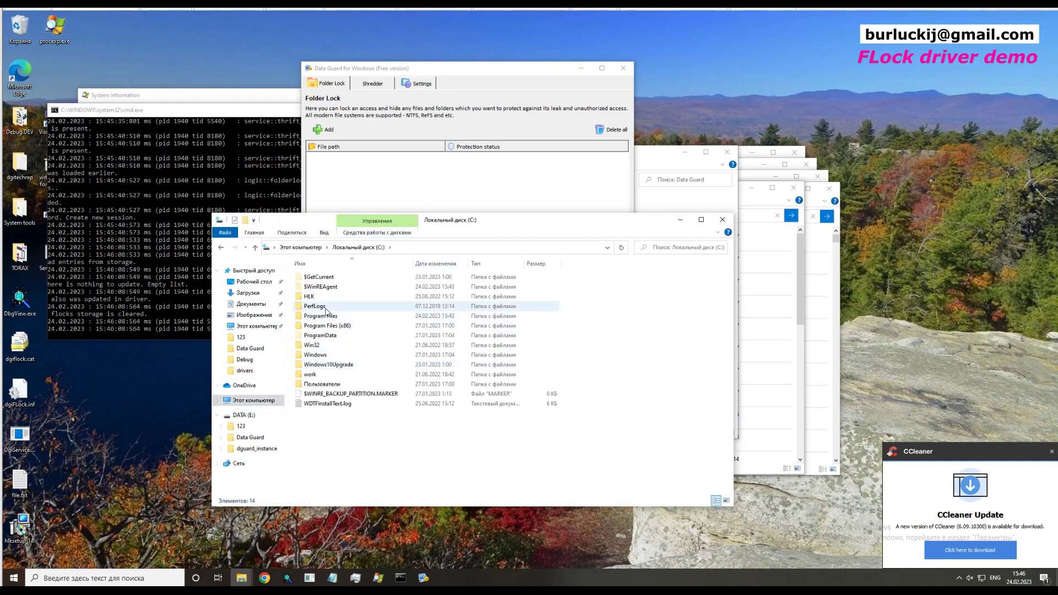
{"action": "right_click", "coordinate": [362, 457]}
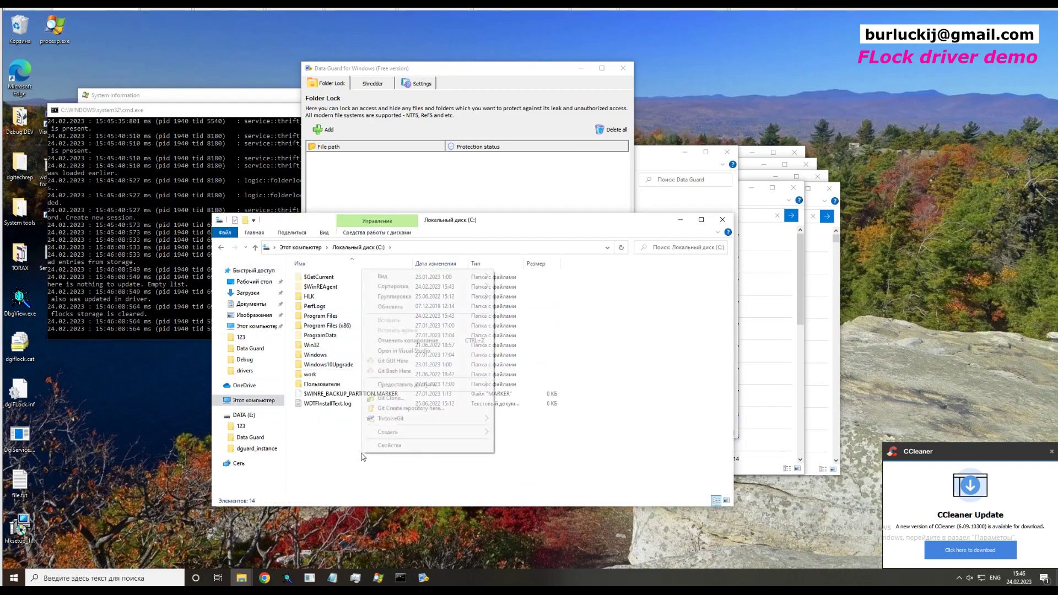
{"action": "left_click", "coordinate": [393, 306]}
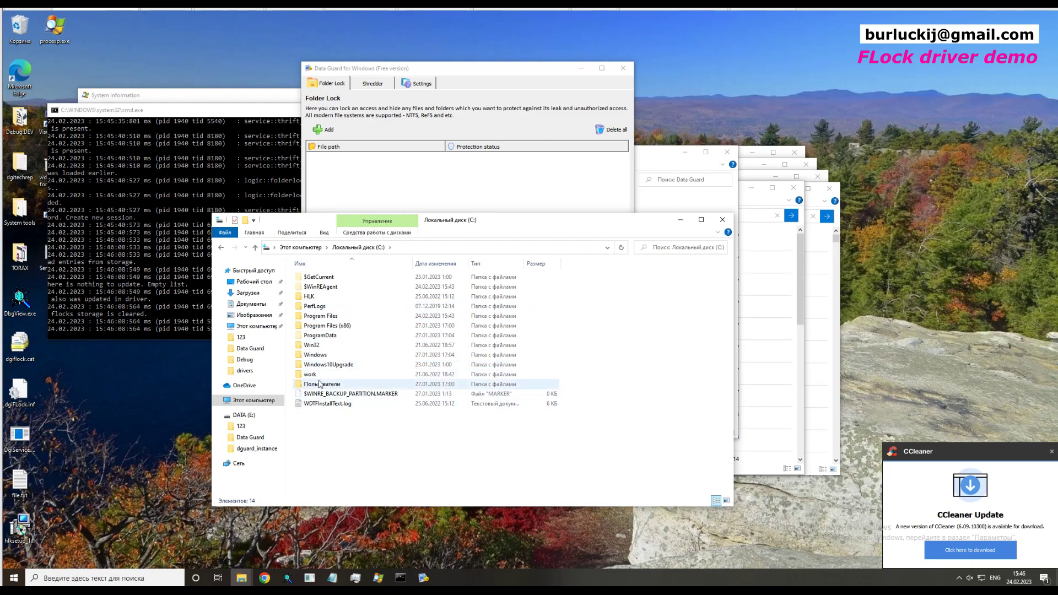
{"action": "left_click", "coordinate": [300, 248]}
{"action": "double_click", "coordinate": [545, 377]}
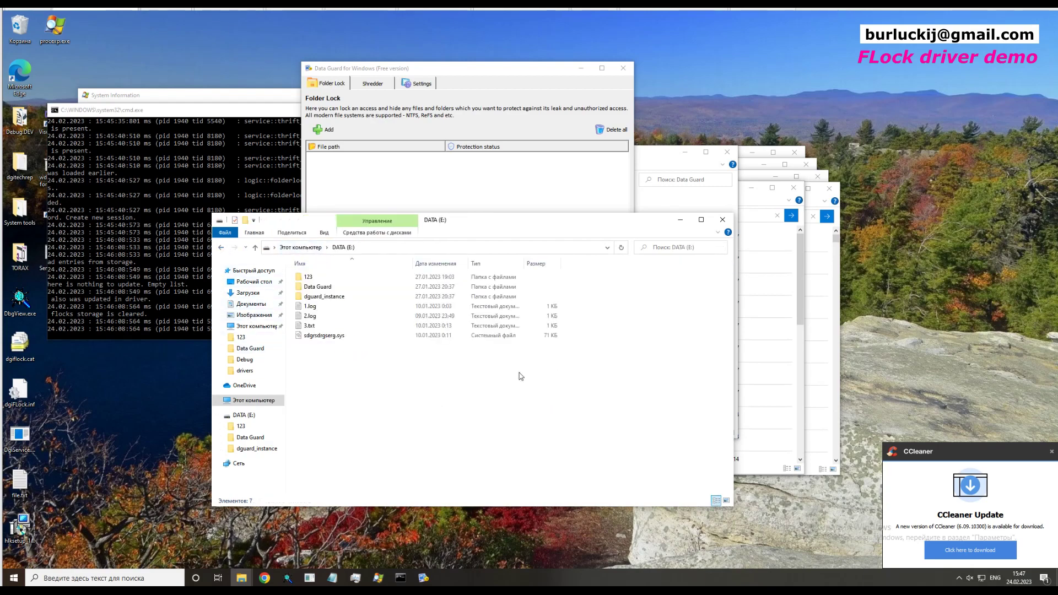
View folder 123 on DATA (E:) and its file 1.txt, and return to the drive's root.
{"action": "double_click", "coordinate": [308, 278]}
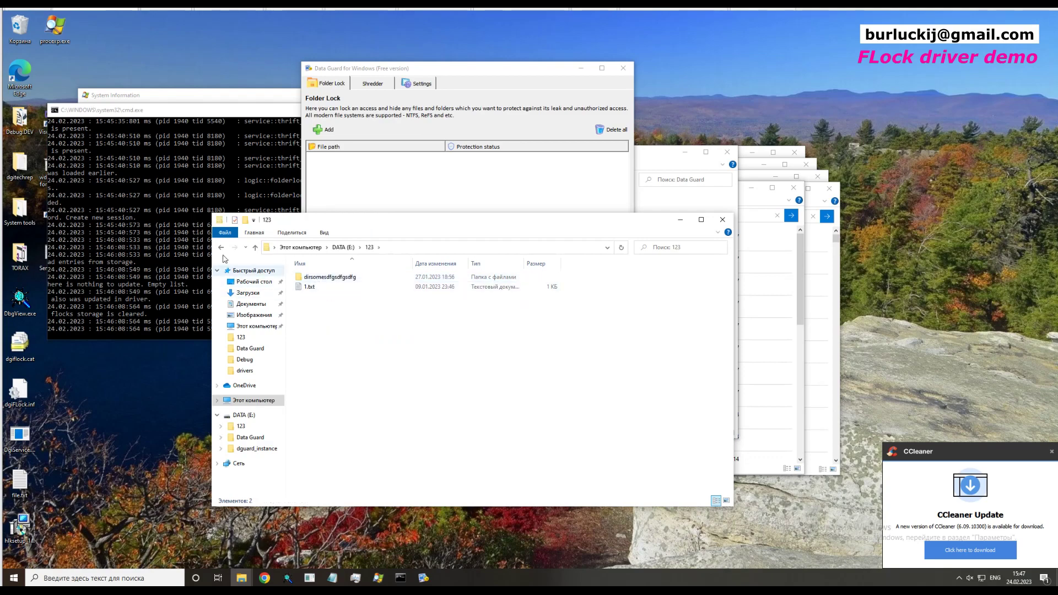
{"action": "left_click", "coordinate": [319, 289]}
{"action": "double_click", "coordinate": [320, 291]}
{"action": "left_click", "coordinate": [594, 42]}
{"action": "left_click", "coordinate": [221, 248]}
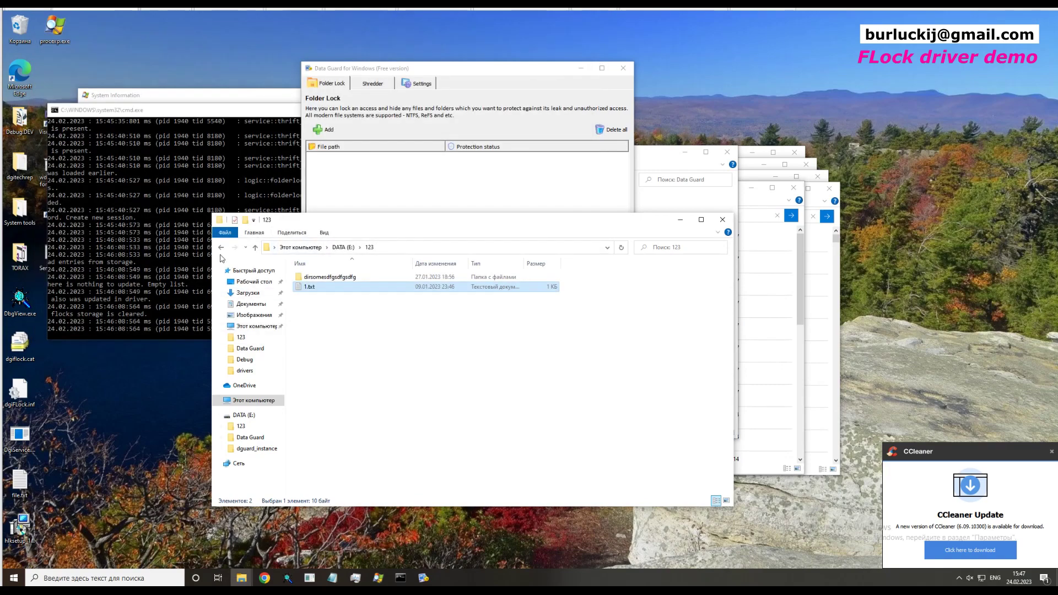
Add the directory E:\123 to the Folder Lock protected list in Data Guard.
{"action": "left_click", "coordinate": [325, 129]}
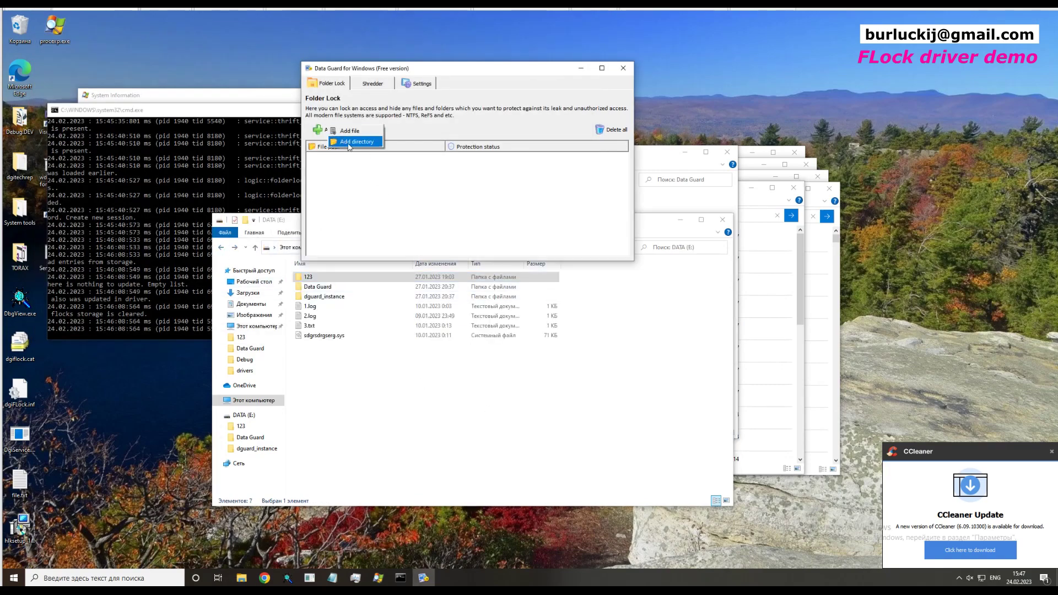
{"action": "left_click", "coordinate": [350, 143]}
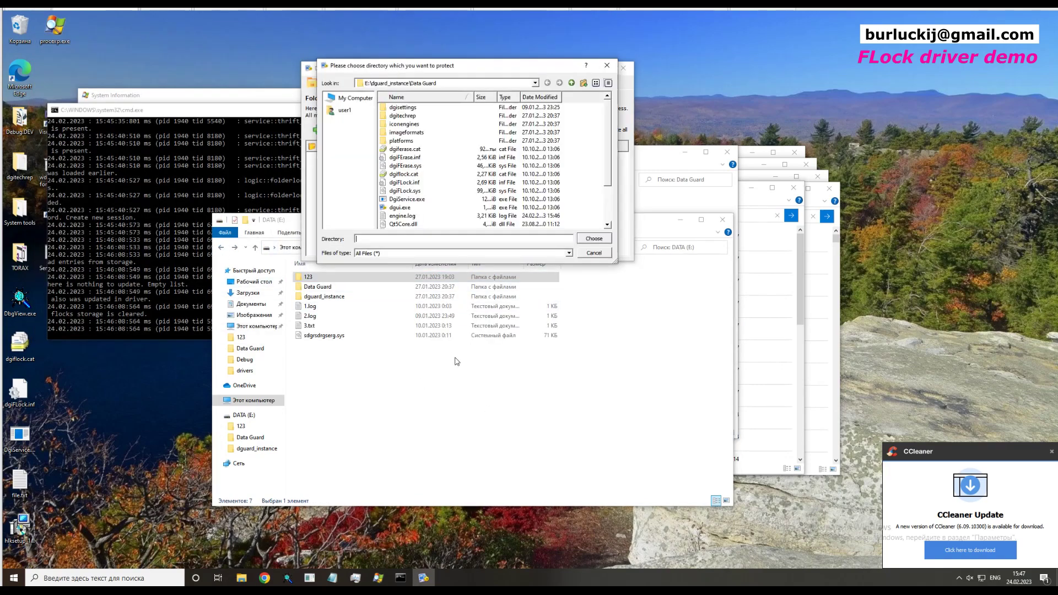
{"action": "left_click", "coordinate": [338, 102]}
{"action": "double_click", "coordinate": [395, 125]}
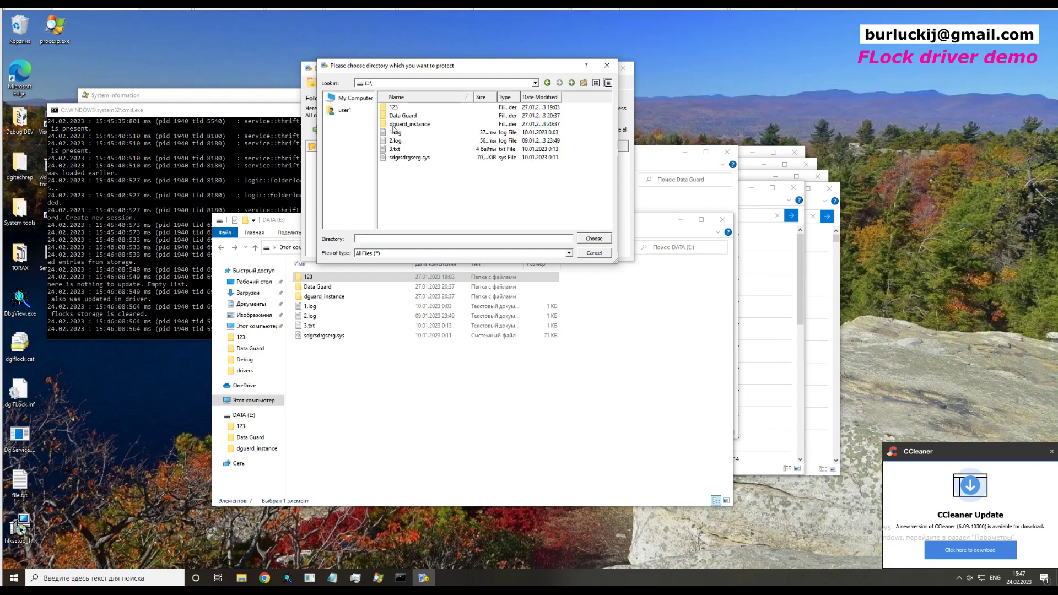
{"action": "left_click", "coordinate": [393, 108]}
{"action": "left_click", "coordinate": [610, 240]}
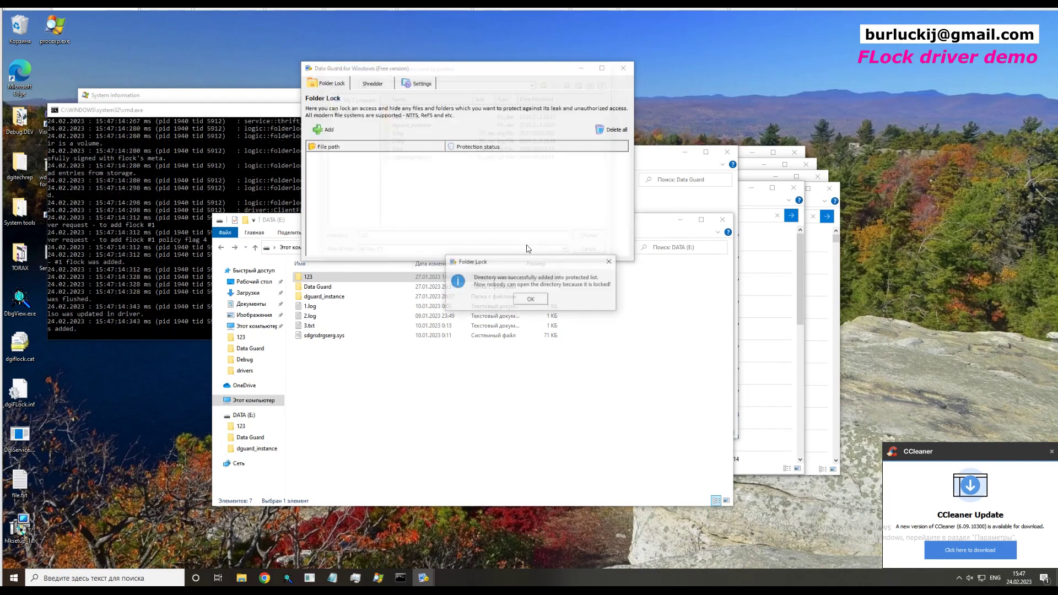
{"action": "left_click", "coordinate": [538, 300]}
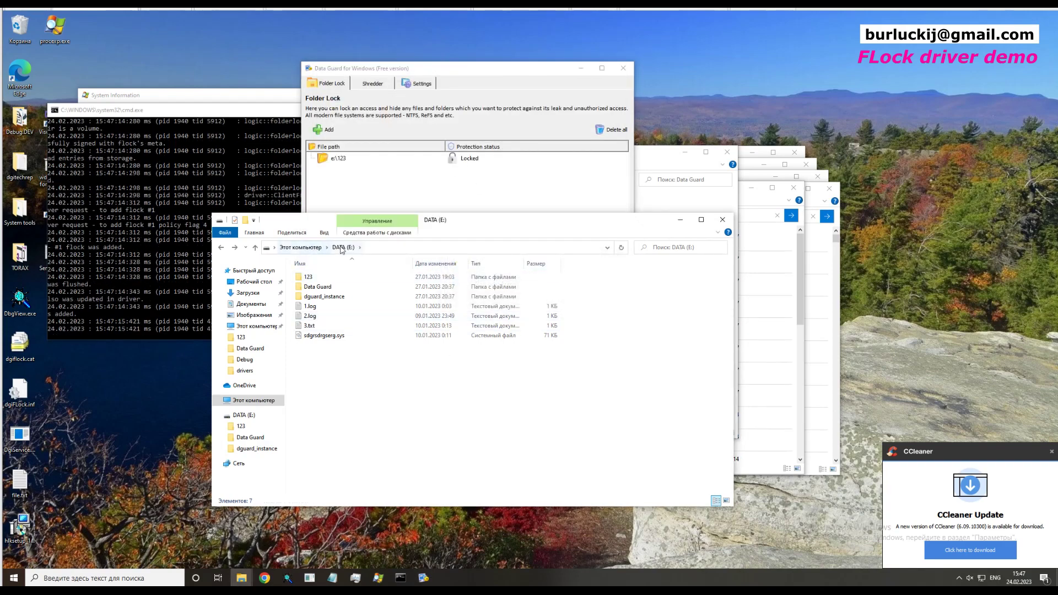
Try to open the locked folder 123 in File Explorer, and refresh the DATA (E:) listing.
{"action": "double_click", "coordinate": [323, 278]}
{"action": "left_click", "coordinate": [551, 307]}
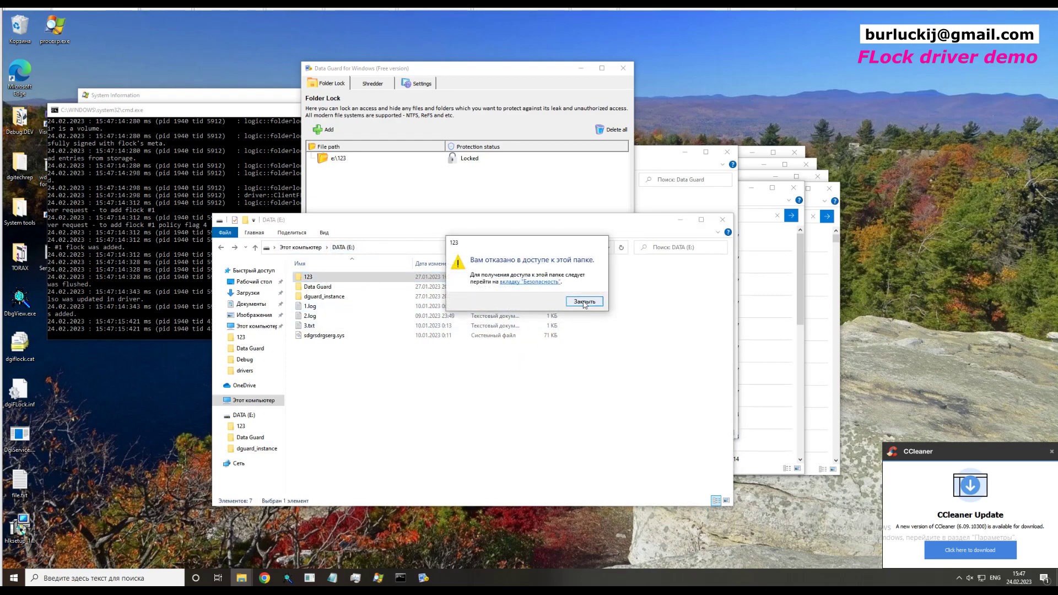
{"action": "left_click", "coordinate": [585, 301]}
{"action": "right_click", "coordinate": [472, 404]}
{"action": "left_click", "coordinate": [498, 246]}
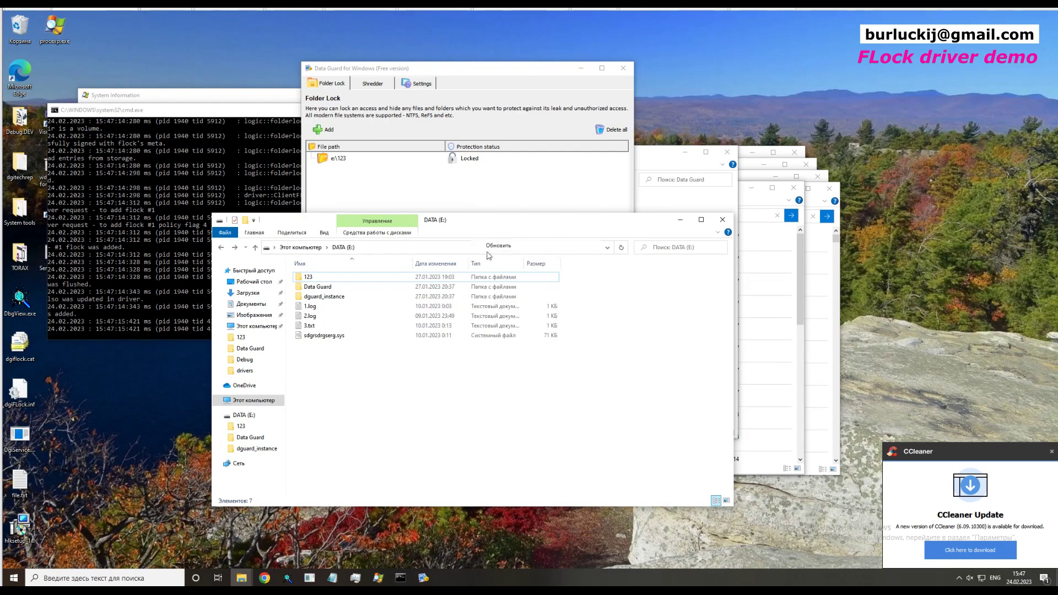
Examine the general, sharing, security and customization properties of the locked folder 123, and close its properties.
{"action": "right_click", "coordinate": [359, 276]}
{"action": "left_click", "coordinate": [409, 551]}
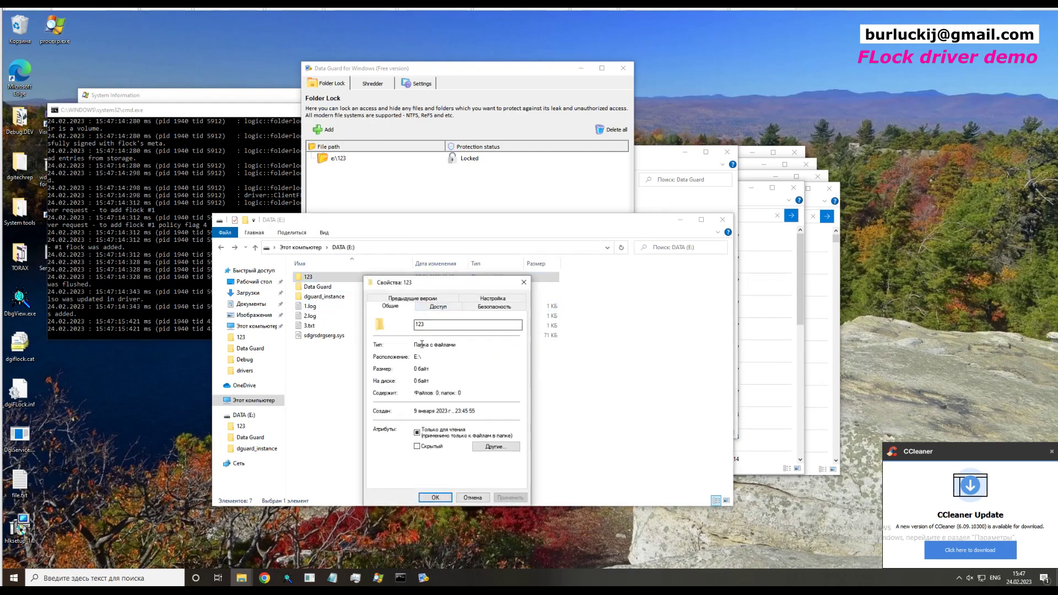
{"action": "left_click", "coordinate": [439, 307]}
{"action": "left_click", "coordinate": [482, 306]}
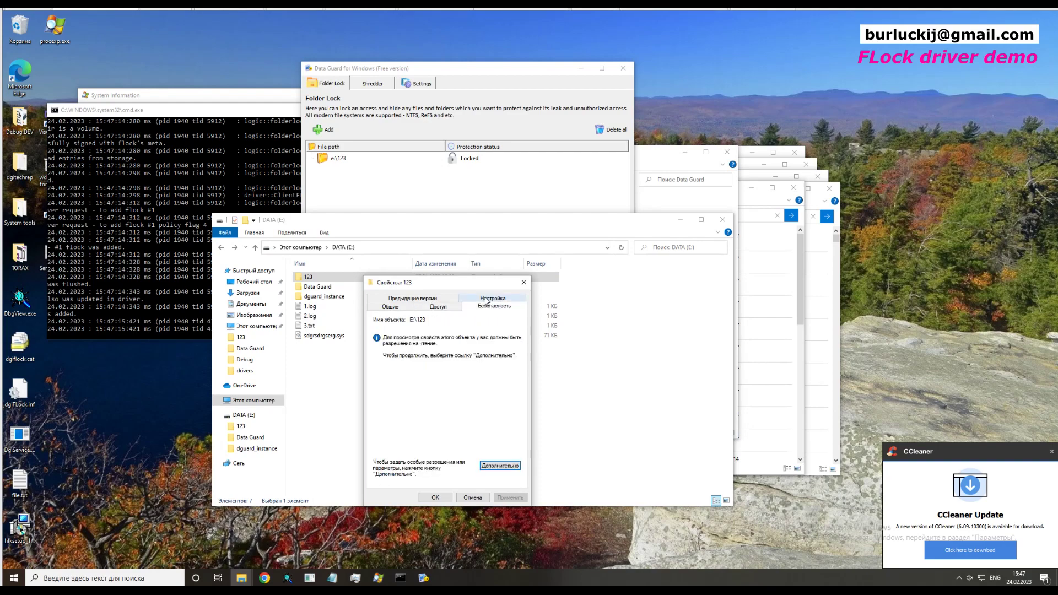
{"action": "left_click", "coordinate": [490, 299]}
{"action": "left_click", "coordinate": [397, 306]}
{"action": "left_click", "coordinate": [390, 299]}
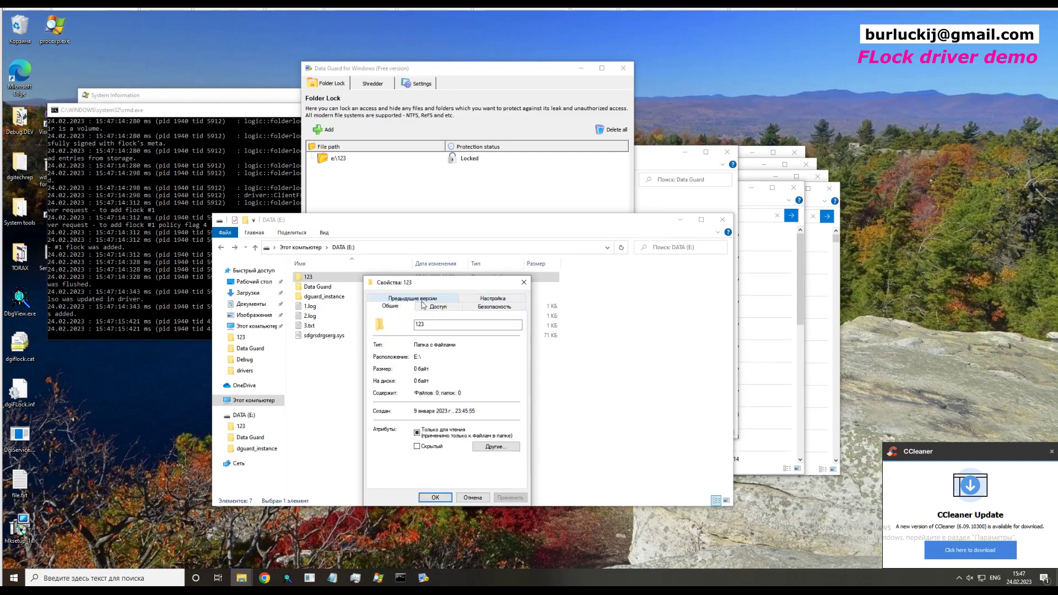
{"action": "left_click", "coordinate": [438, 311]}
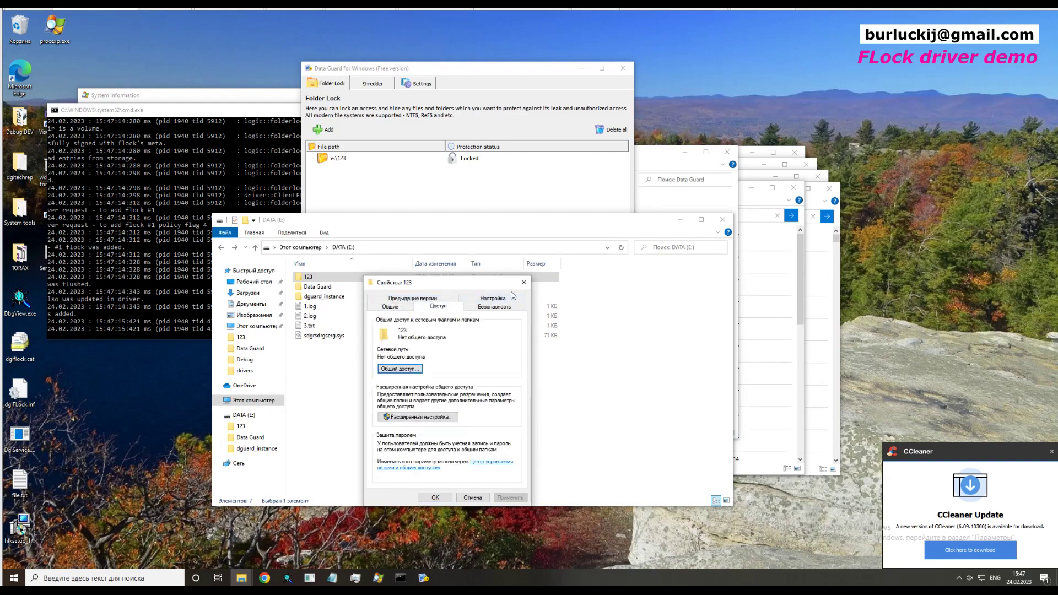
{"action": "left_click", "coordinate": [524, 282]}
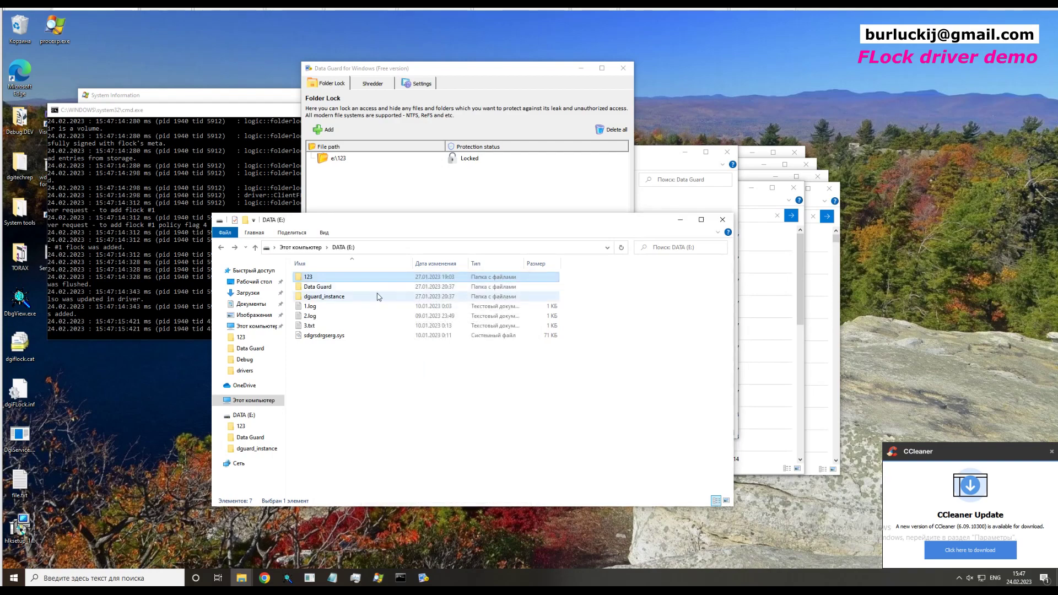
Unlock e:\123 in Data Guard, and check access to folder 123 in File Explorer.
{"action": "right_click", "coordinate": [481, 160]}
{"action": "left_click", "coordinate": [519, 203]}
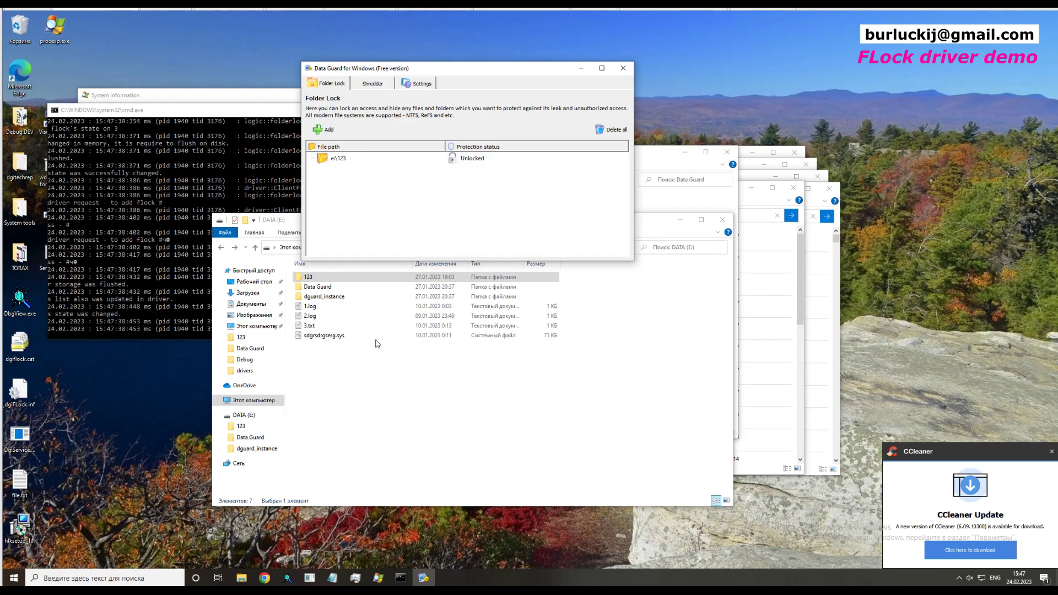
{"action": "left_click", "coordinate": [331, 279]}
{"action": "double_click", "coordinate": [325, 277]}
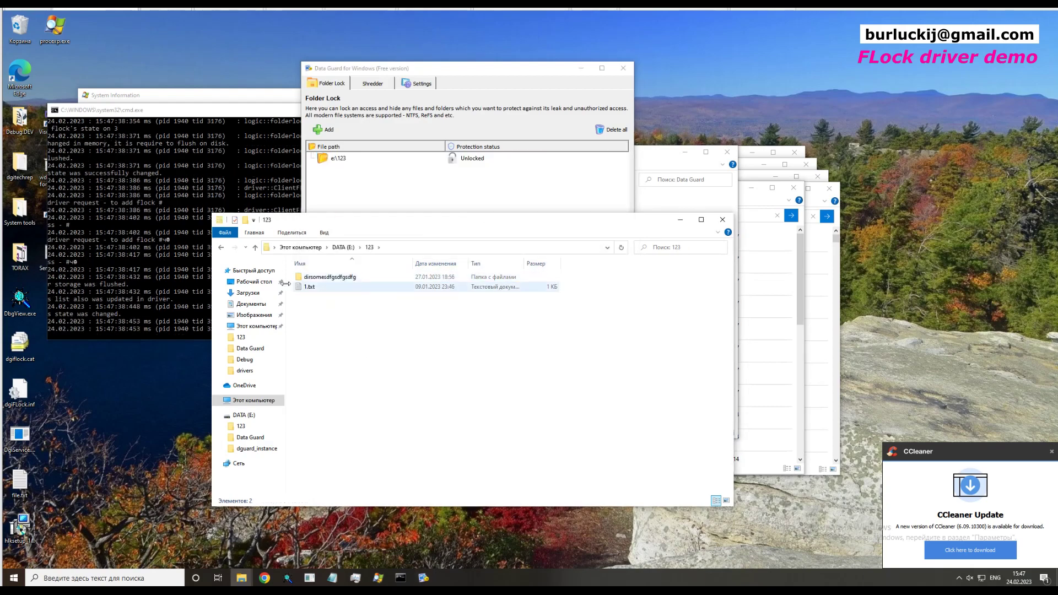
{"action": "left_click", "coordinate": [222, 248]}
Dismiss the CCleaner update notification, and view the unlocked folder 123 again before returning to This PC.
{"action": "left_click_drag", "start_coordinate": [370, 226], "coordinate": [322, 243]}
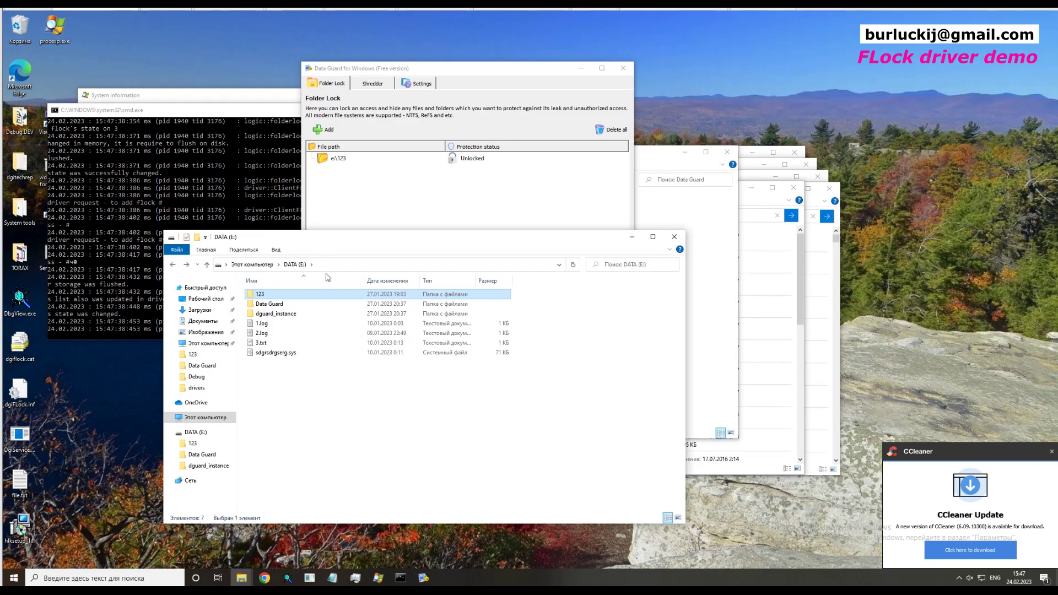
{"action": "left_click", "coordinate": [1052, 453]}
{"action": "left_click_drag", "start_coordinate": [334, 239], "coordinate": [354, 250]}
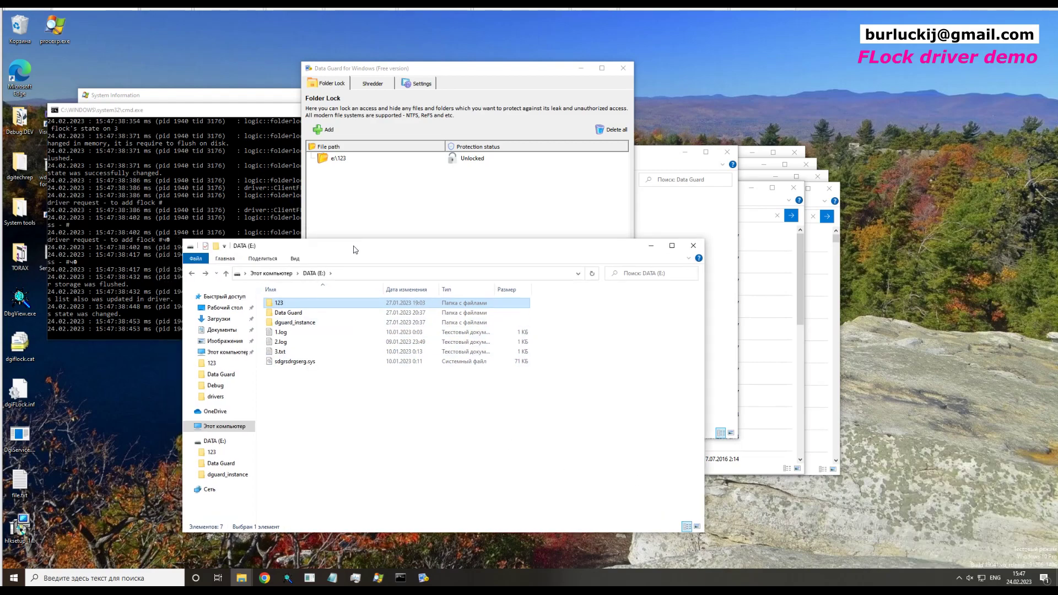
{"action": "double_click", "coordinate": [311, 303]}
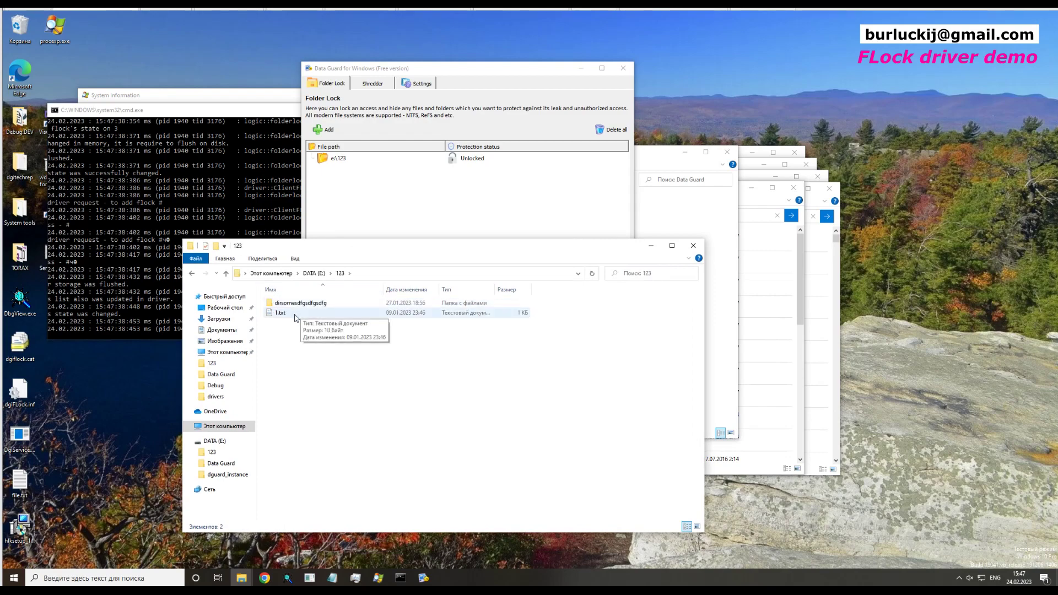
{"action": "left_click", "coordinate": [271, 273]}
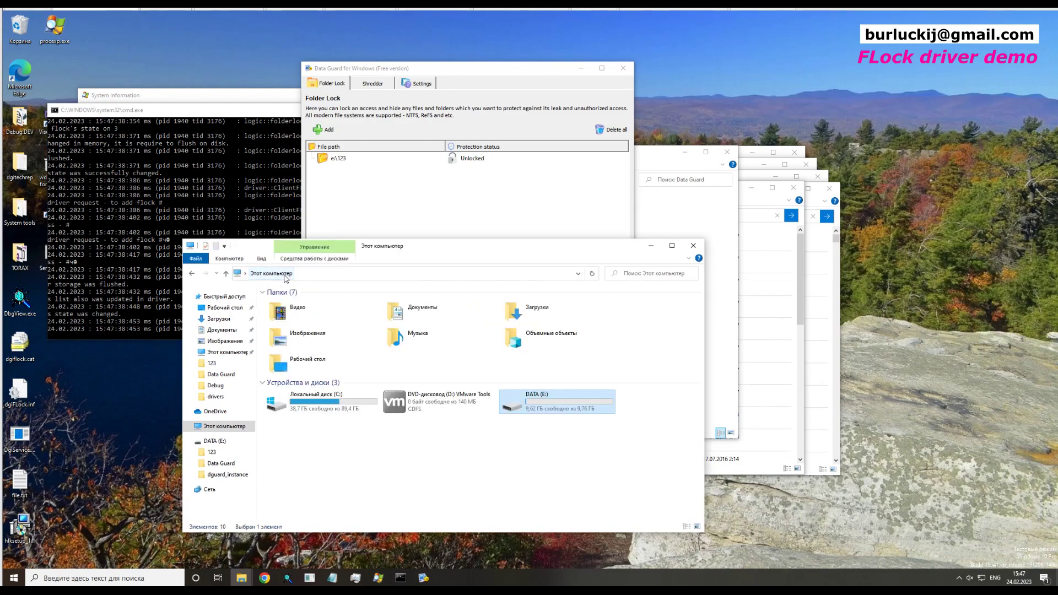
Set the protection of e:\123 to Hide in Data Guard, and check the refreshed DATA (E:) listing.
{"action": "right_click", "coordinate": [472, 160]}
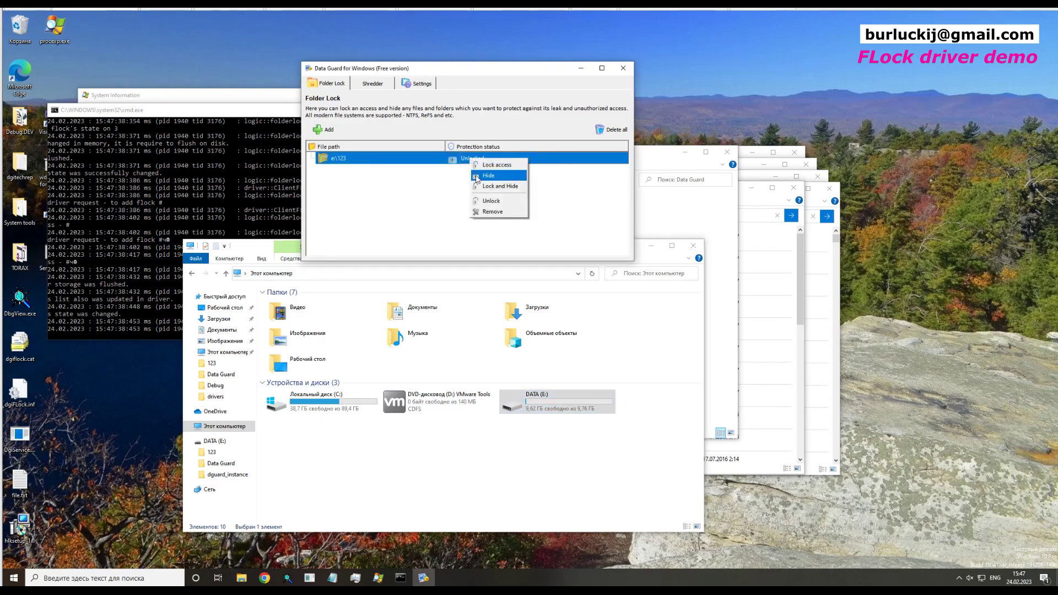
{"action": "left_click", "coordinate": [477, 176]}
{"action": "left_click", "coordinate": [465, 382]}
{"action": "double_click", "coordinate": [537, 406]}
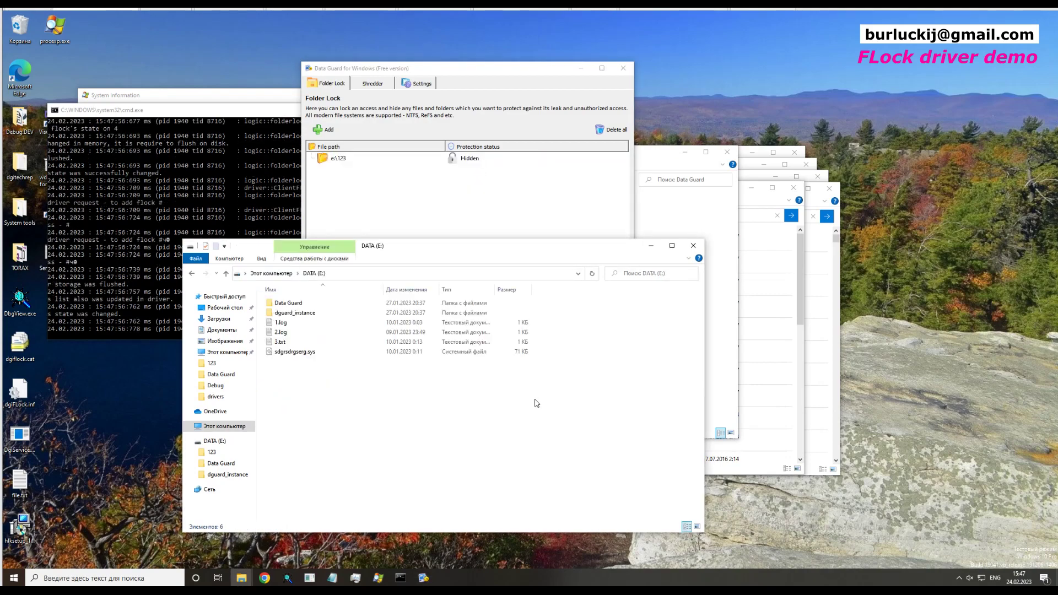
{"action": "right_click", "coordinate": [366, 400]}
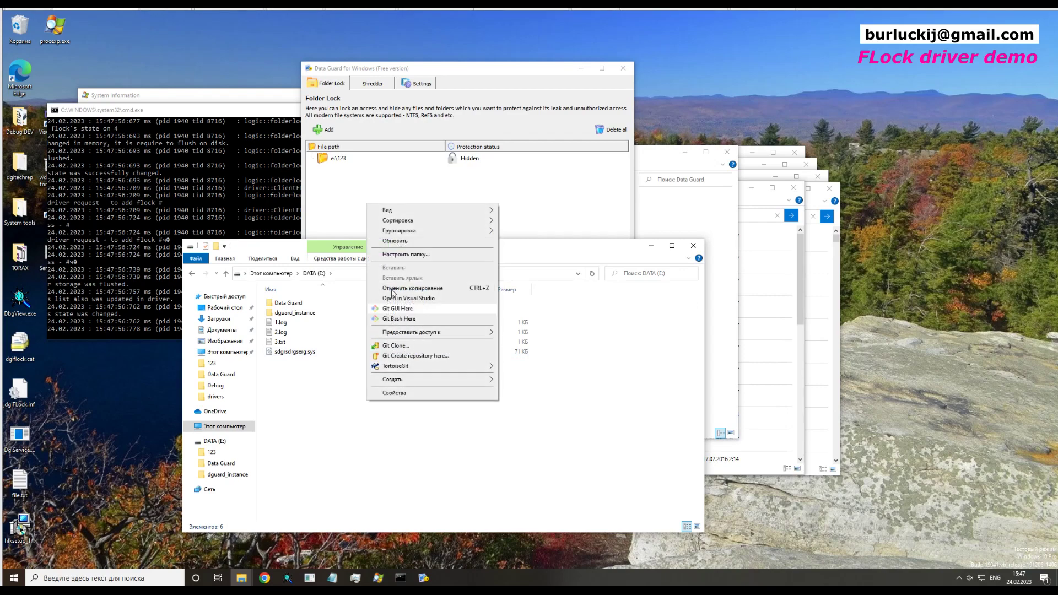
{"action": "left_click", "coordinate": [403, 242]}
Go directly to the hidden folder by its path E:\123 in File Explorer.
{"action": "left_click", "coordinate": [368, 273]}
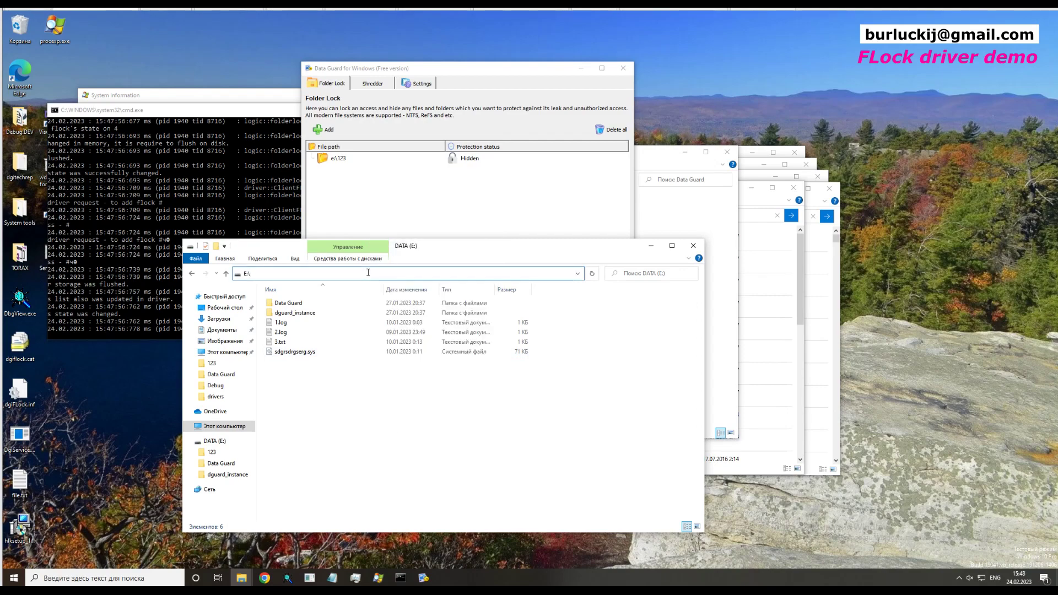
{"action": "type", "text": "123"}
{"action": "key", "text": "Return"}
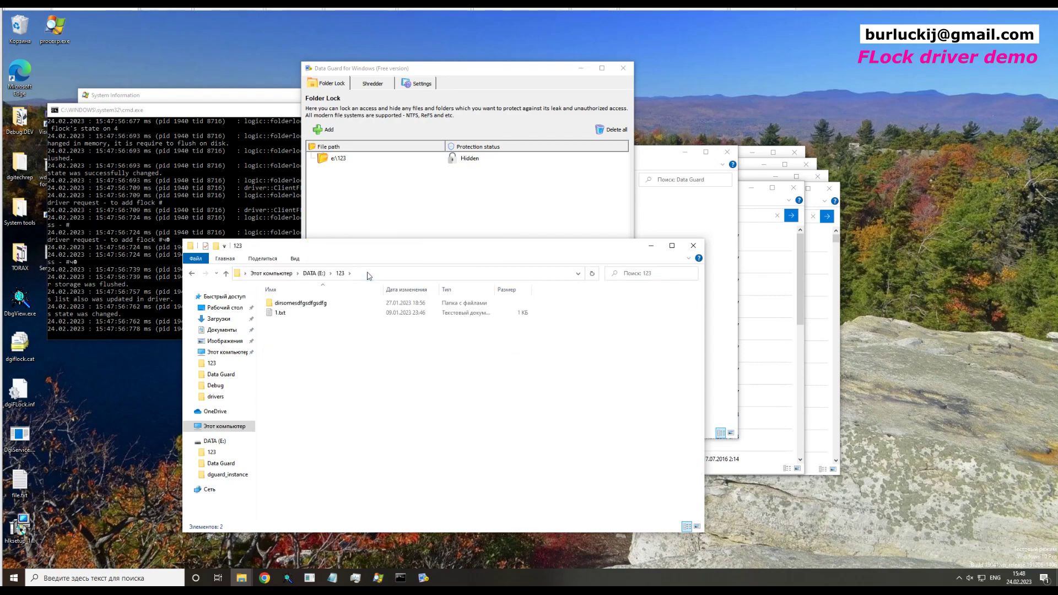
{"action": "left_click", "coordinate": [369, 273]}
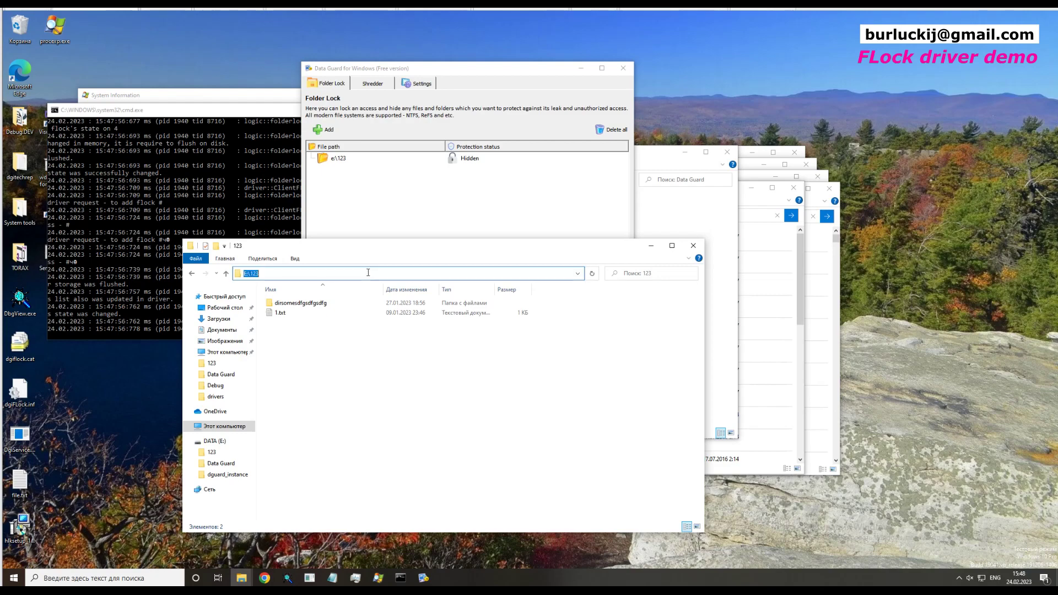
Move the File Explorer window of folder 123 below the Data Guard window and make it narrower.
{"action": "left_click", "coordinate": [288, 273]}
{"action": "left_click_drag", "start_coordinate": [350, 240], "coordinate": [349, 300]}
{"action": "left_click", "coordinate": [553, 454]}
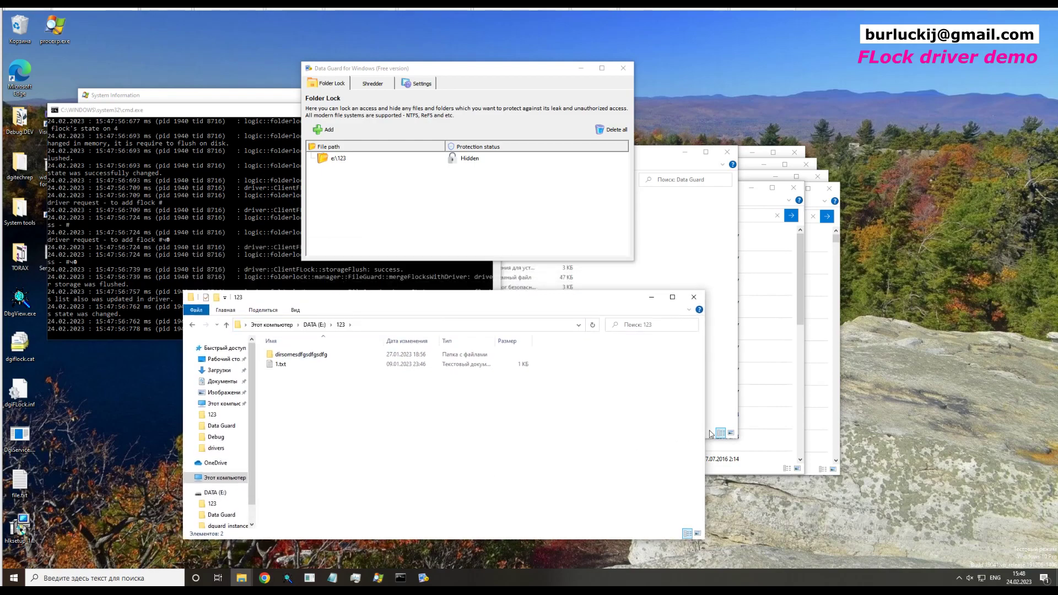
{"action": "left_click_drag", "start_coordinate": [707, 432], "coordinate": [605, 432]}
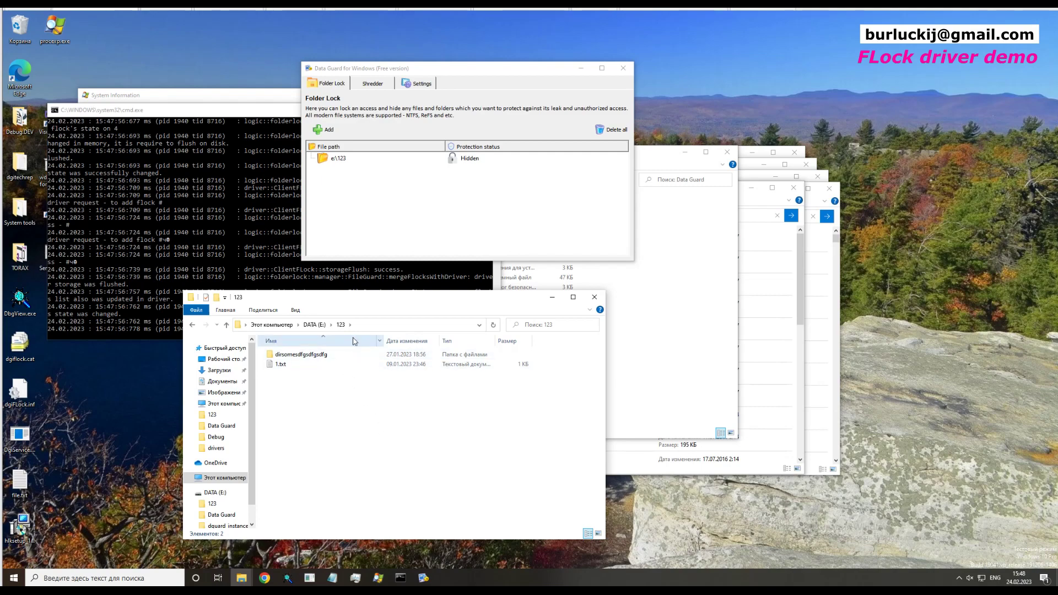
{"action": "mouse_move", "coordinate": [339, 356]}
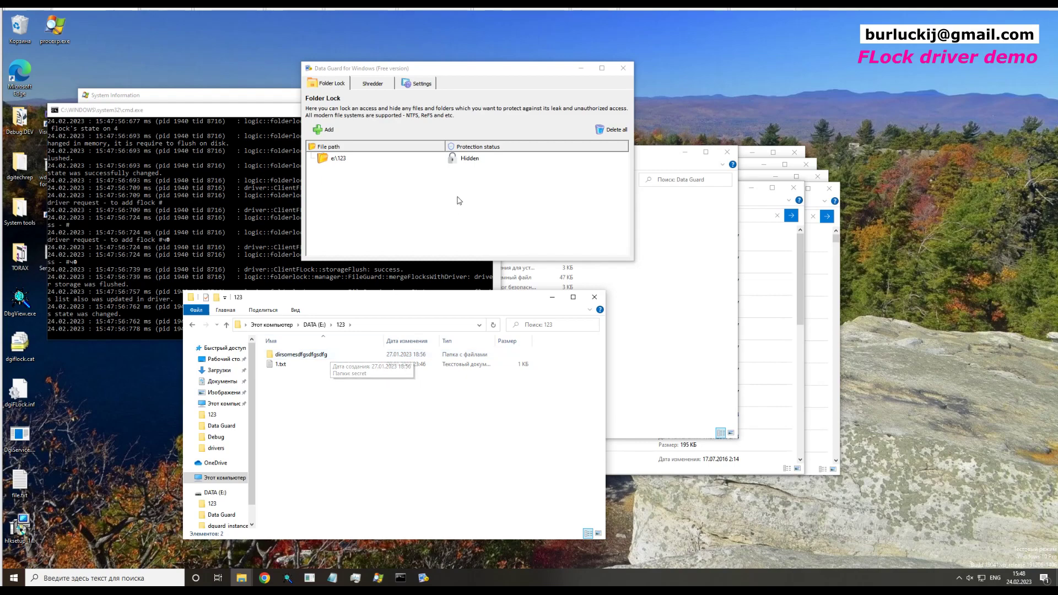
Set the protection of e:\123 to Lock and Hide in Data Guard, and try to open E:\123 by its path in File Explorer.
{"action": "right_click", "coordinate": [475, 161]}
{"action": "left_click", "coordinate": [490, 191]}
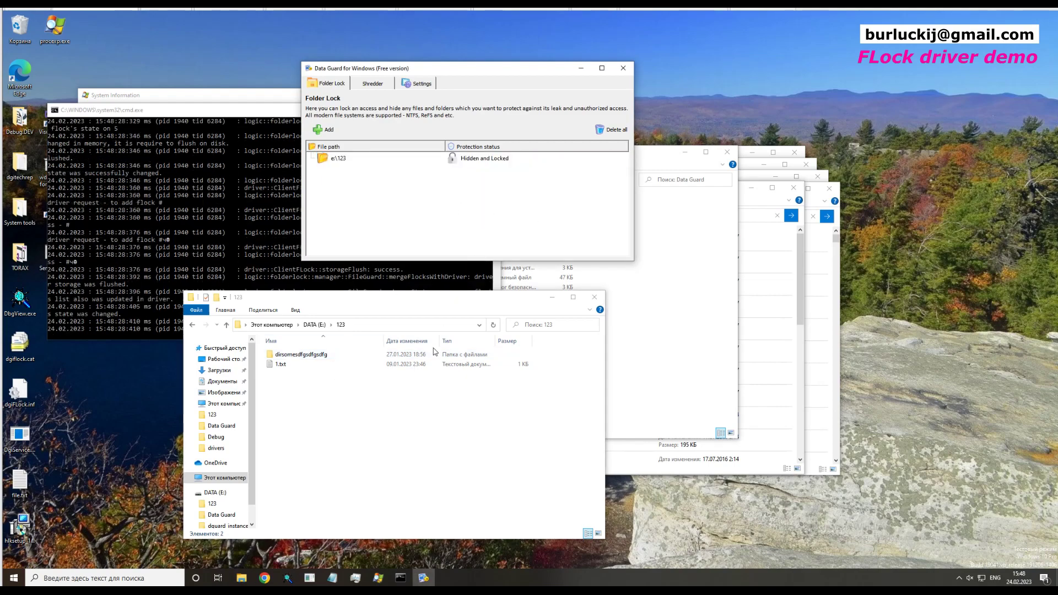
{"action": "left_click", "coordinate": [316, 326]}
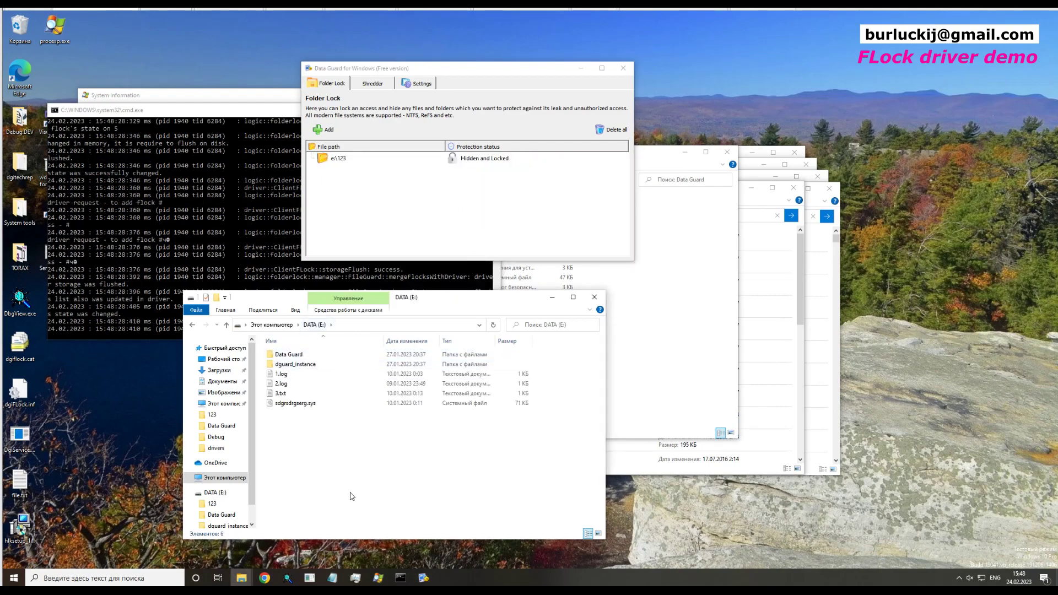
{"action": "left_click", "coordinate": [370, 325]}
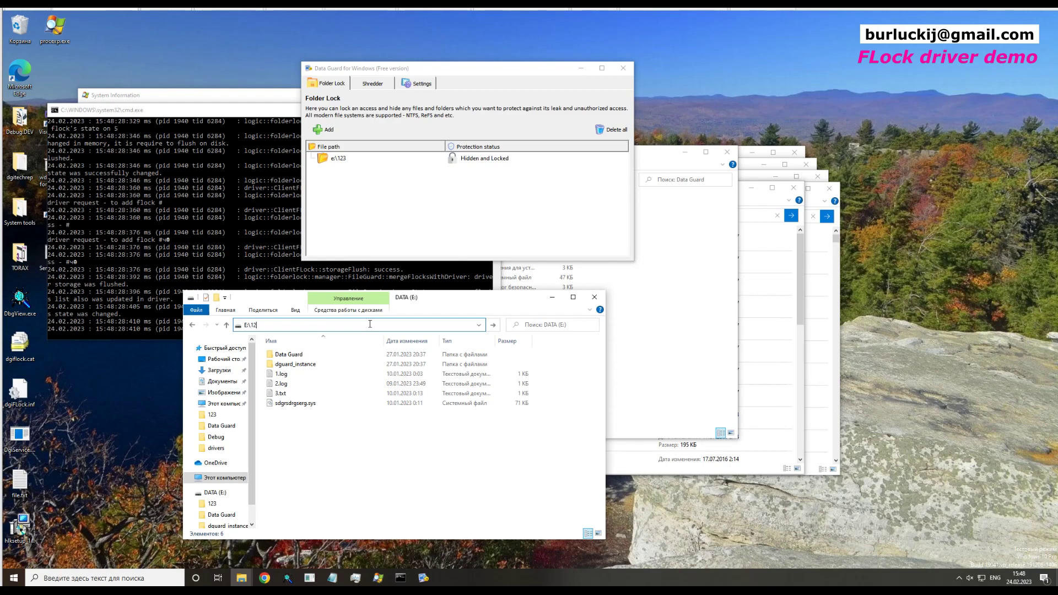
{"action": "type", "text": "123"}
{"action": "key", "text": "Return"}
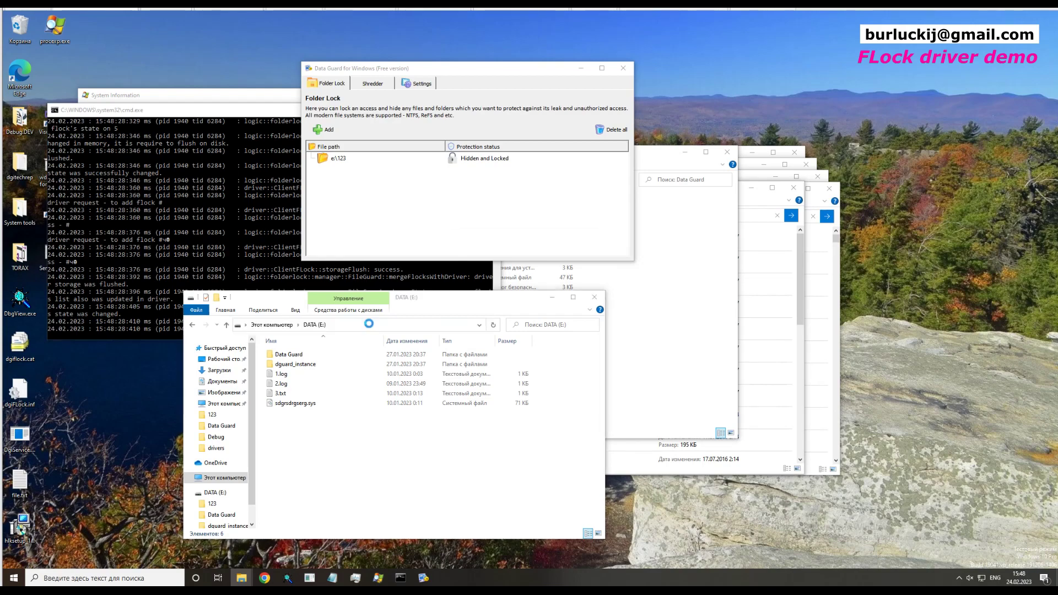
{"action": "left_click", "coordinate": [585, 306]}
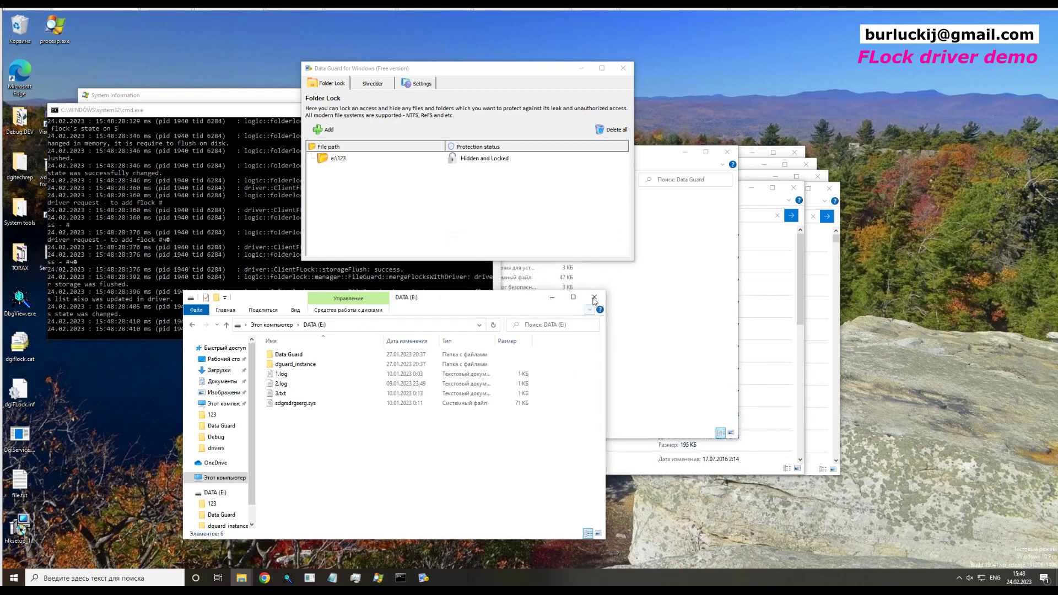
Unlock e:\123 in Data Guard and return to the DATA (E:) listing in File Explorer.
{"action": "right_click", "coordinate": [496, 159]}
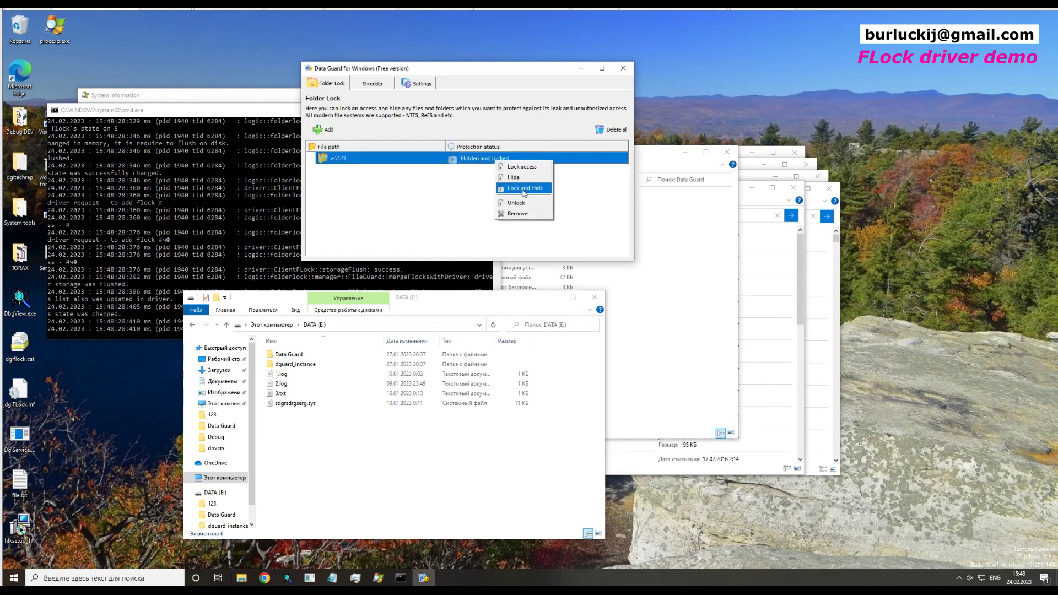
{"action": "left_click", "coordinate": [526, 204]}
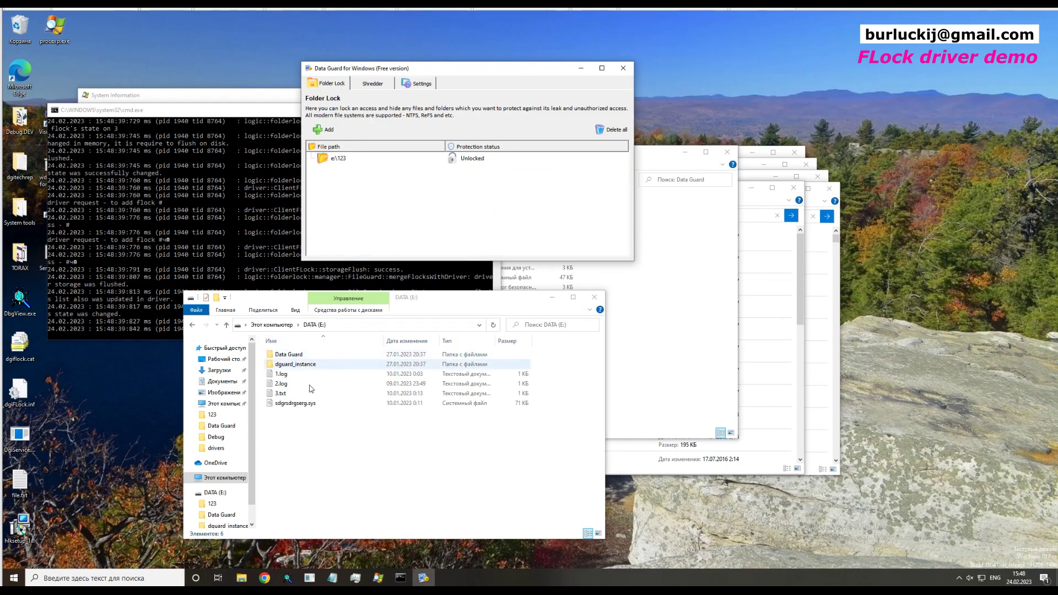
{"action": "left_click", "coordinate": [346, 436]}
Create a folder named sub1 inside folder 123 and open it.
{"action": "double_click", "coordinate": [292, 356]}
{"action": "right_click", "coordinate": [314, 388]}
{"action": "mouse_move", "coordinate": [359, 367]}
{"action": "left_click", "coordinate": [463, 370]}
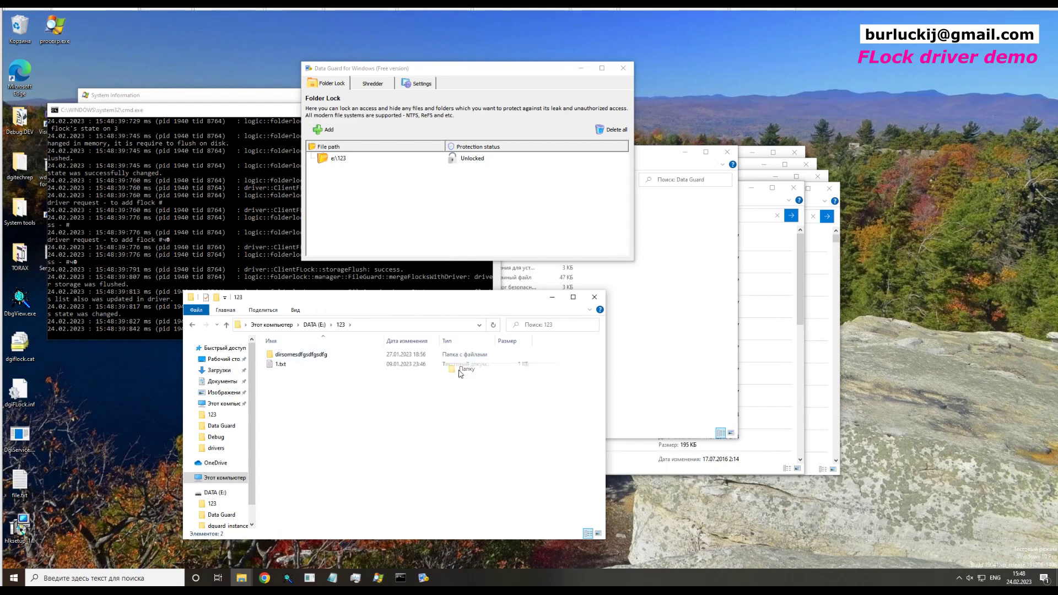
{"action": "type", "text": "sub1"}
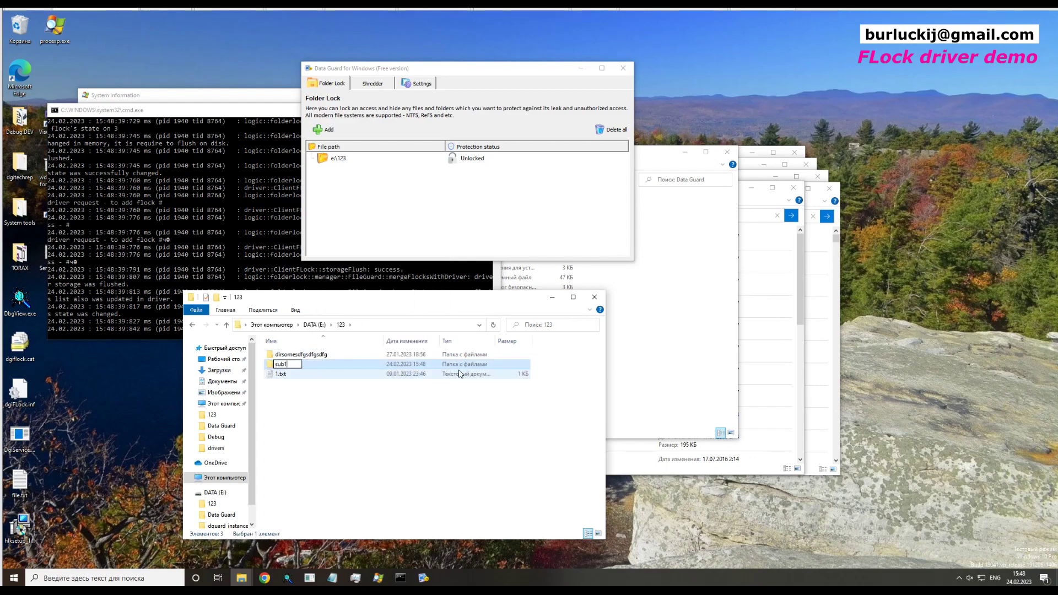
{"action": "key", "text": "Return"}
{"action": "key", "text": "Return"}
Create a text document named doc.txt in the sub1 folder and open it in Notepad.
{"action": "right_click", "coordinate": [428, 418]}
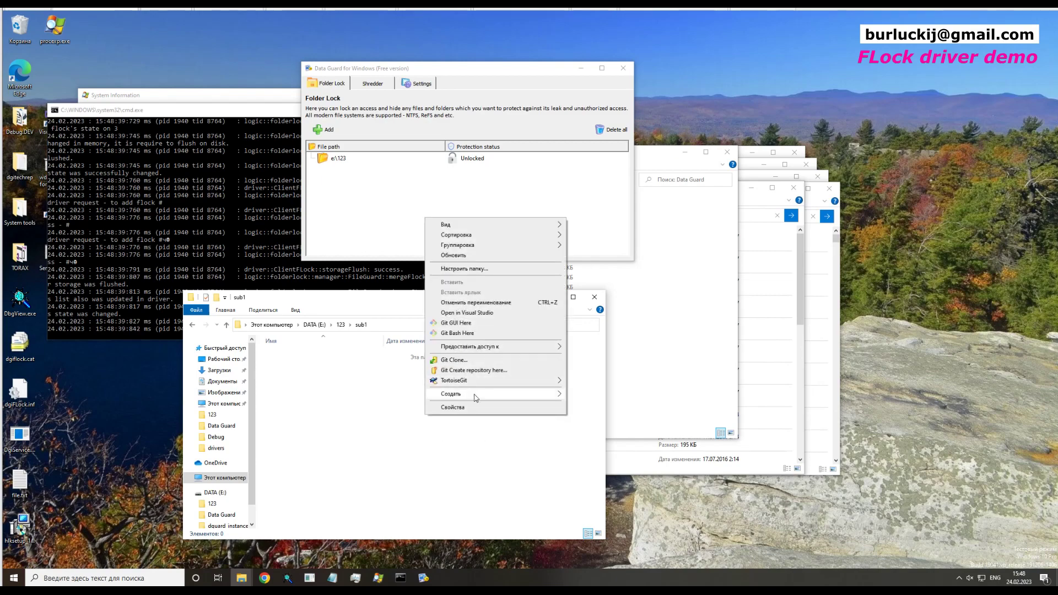
{"action": "mouse_move", "coordinate": [474, 394]}
{"action": "left_click", "coordinate": [593, 449]}
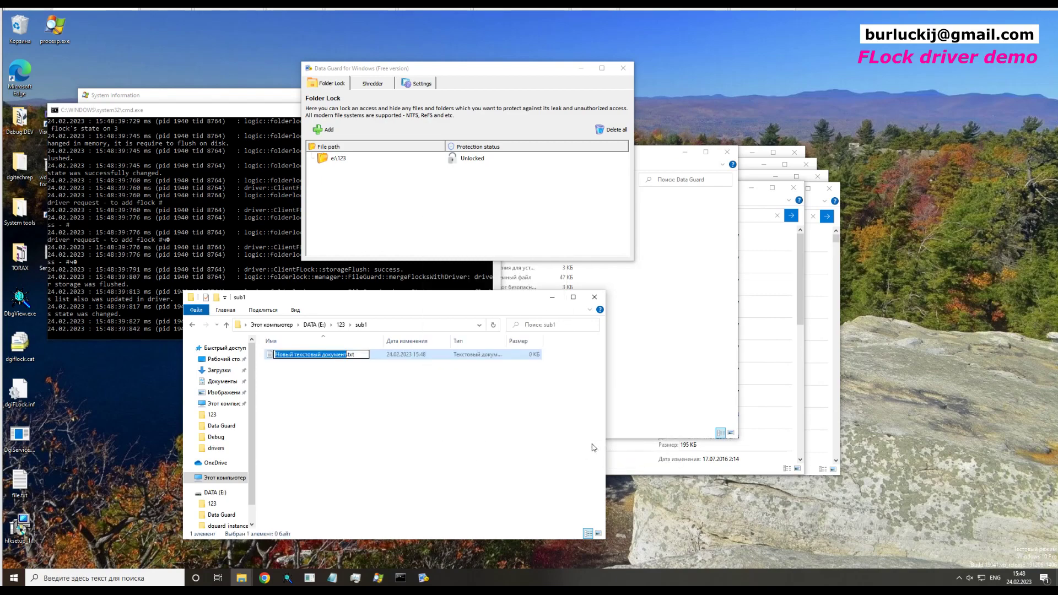
{"action": "type", "text": "doc"}
{"action": "key", "text": "Return"}
Write "the secret is here!" in doc.txt, save the file and close Notepad.
{"action": "type", "text": "the secret is here!"}
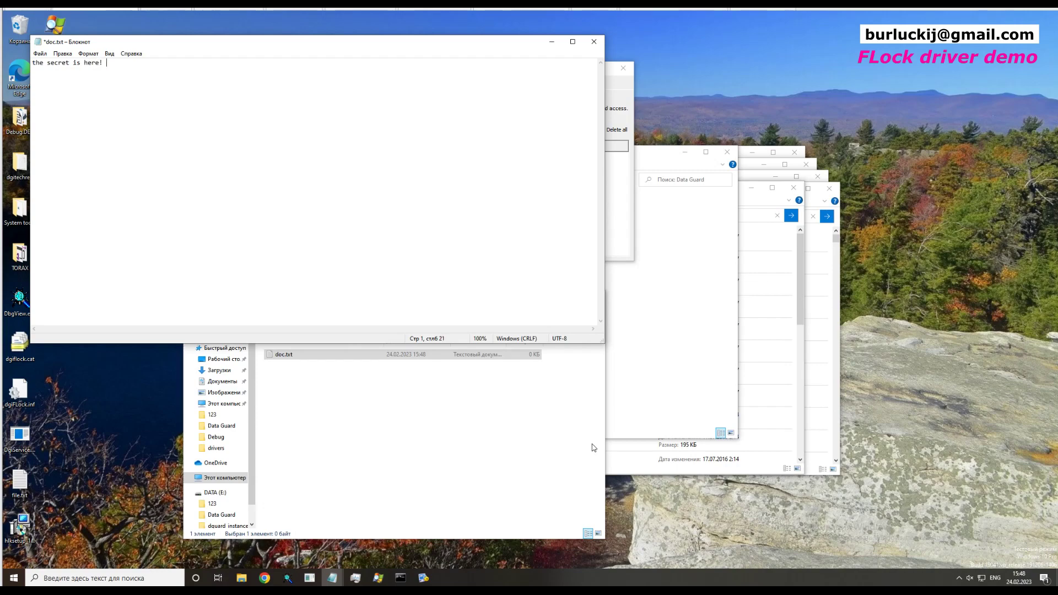
{"action": "key", "text": "BackSpace"}
{"action": "key", "text": "ctrl+s"}
{"action": "left_click", "coordinate": [595, 41]}
Reopen doc.txt from the sub1 folder to check its saved text, and close it.
{"action": "left_click", "coordinate": [330, 482]}
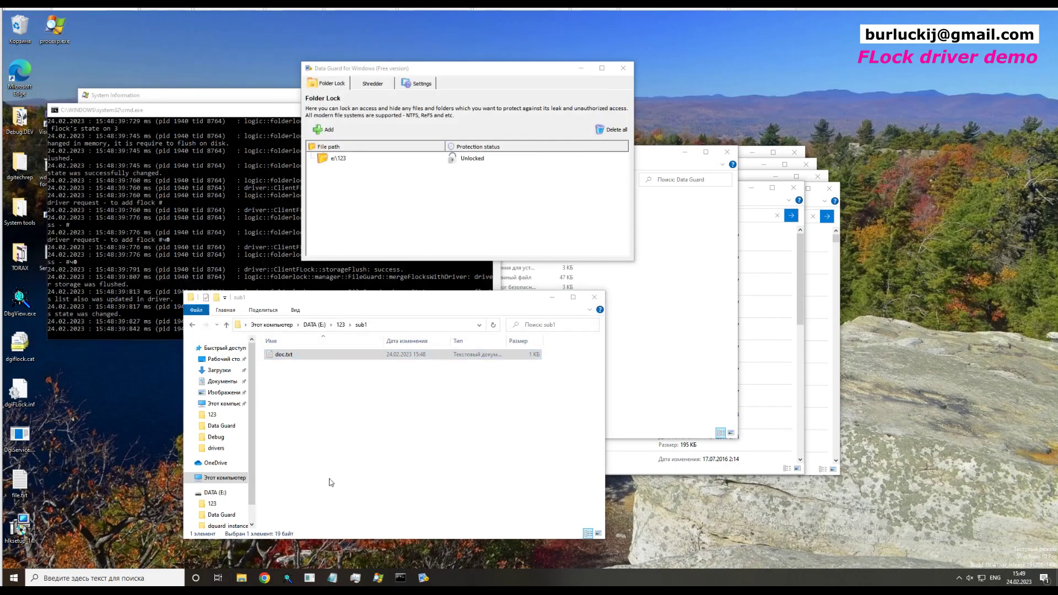
{"action": "double_click", "coordinate": [284, 355]}
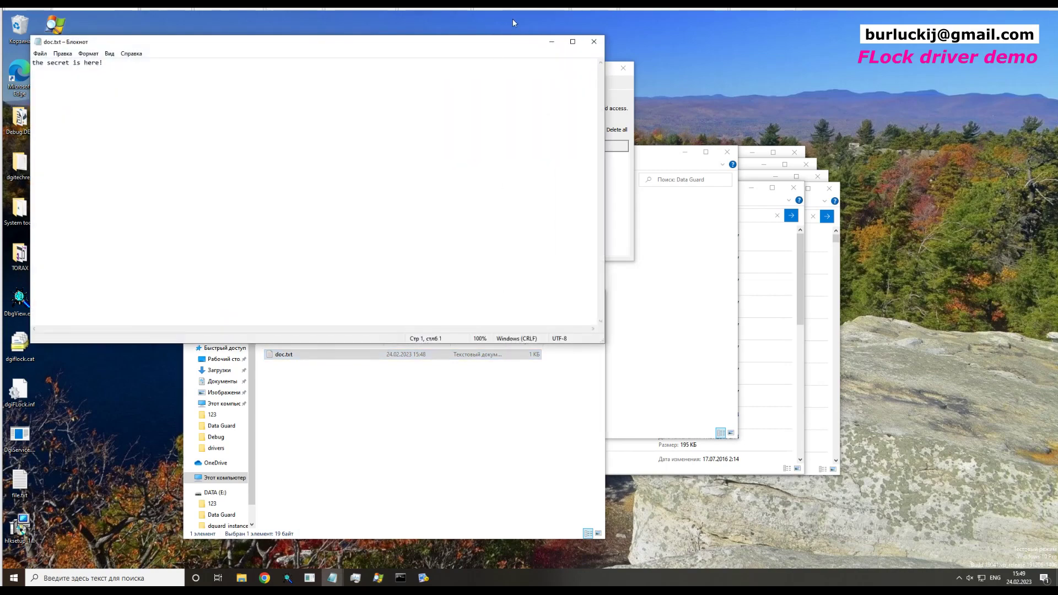
{"action": "left_click", "coordinate": [595, 42]}
Add the file E:\123\sub1\doc.txt to the protected items in Data Guard.
{"action": "left_click", "coordinate": [329, 133]}
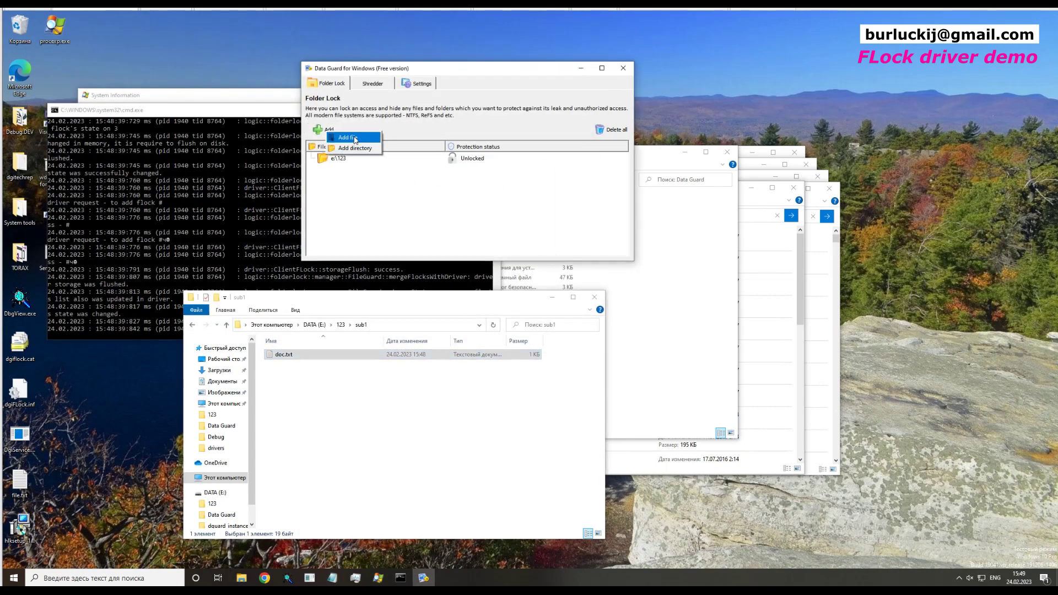
{"action": "left_click", "coordinate": [353, 139]}
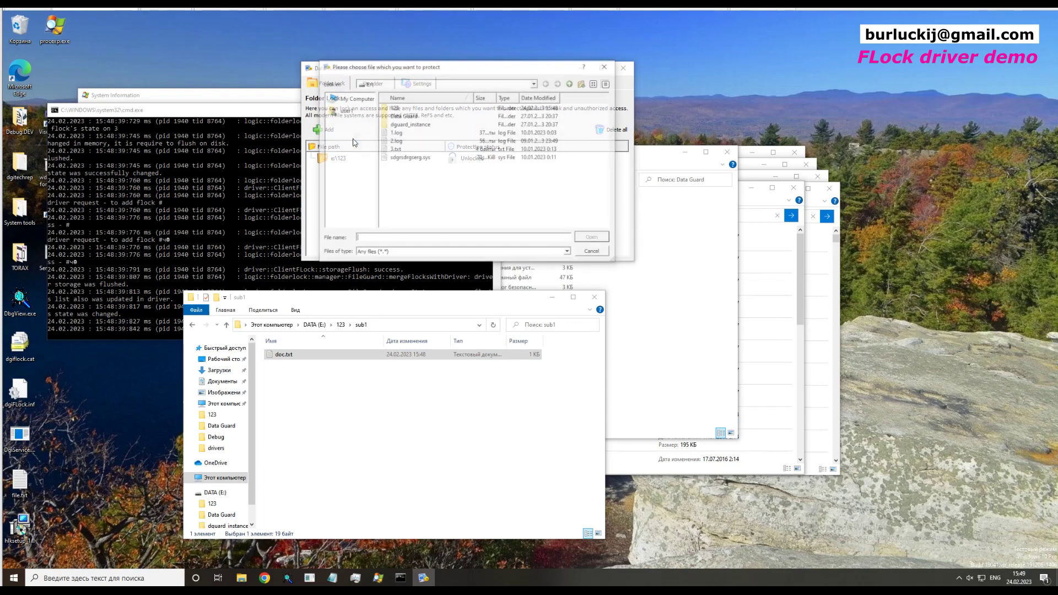
{"action": "double_click", "coordinate": [396, 108]}
{"action": "double_click", "coordinate": [400, 116]}
{"action": "left_click", "coordinate": [406, 113]}
{"action": "left_click", "coordinate": [594, 239]}
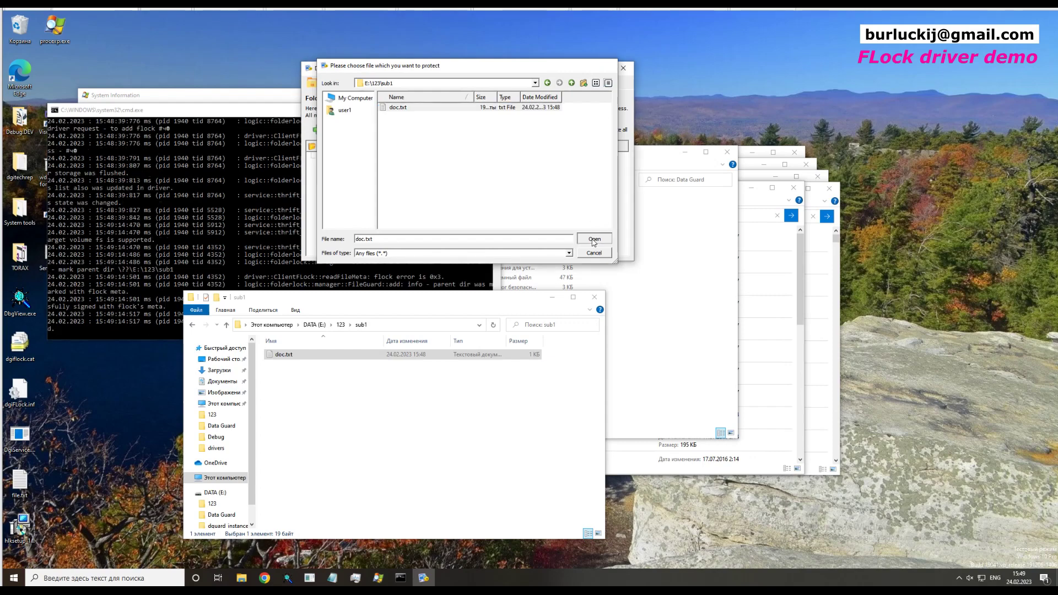
Try to open the protected doc.txt from the sub1 folder in File Explorer, and close Notepad.
{"action": "left_click", "coordinate": [530, 299]}
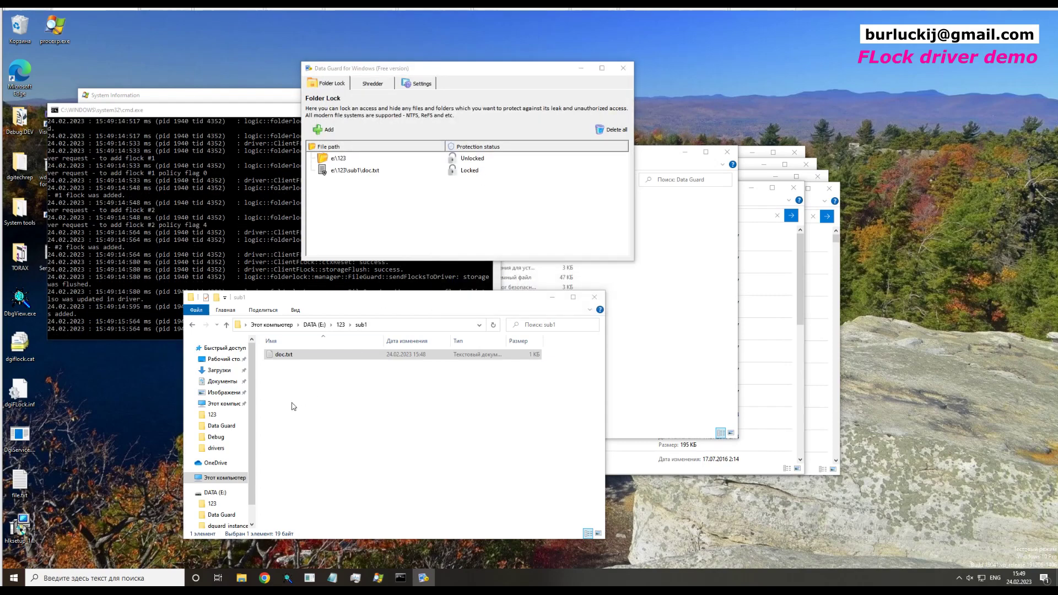
{"action": "double_click", "coordinate": [284, 355]}
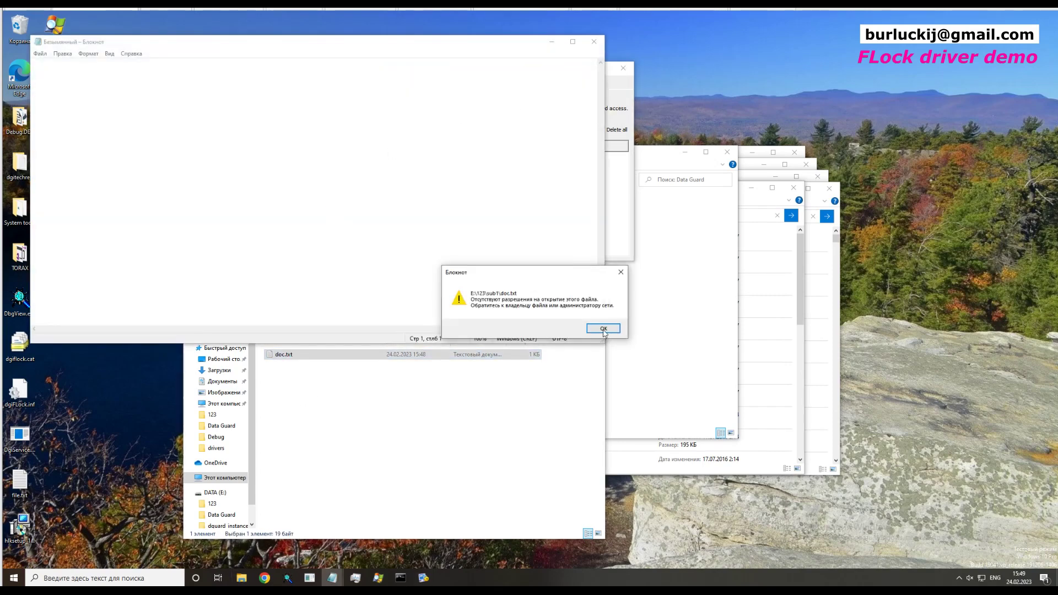
{"action": "left_click", "coordinate": [604, 329]}
{"action": "left_click", "coordinate": [594, 42]}
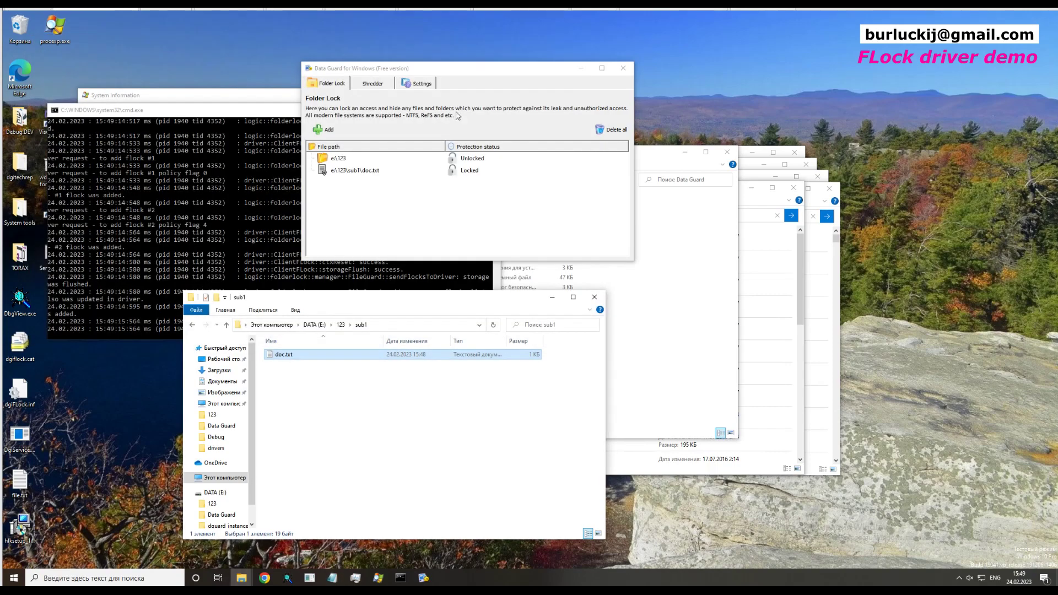
{"action": "left_click", "coordinate": [406, 407]}
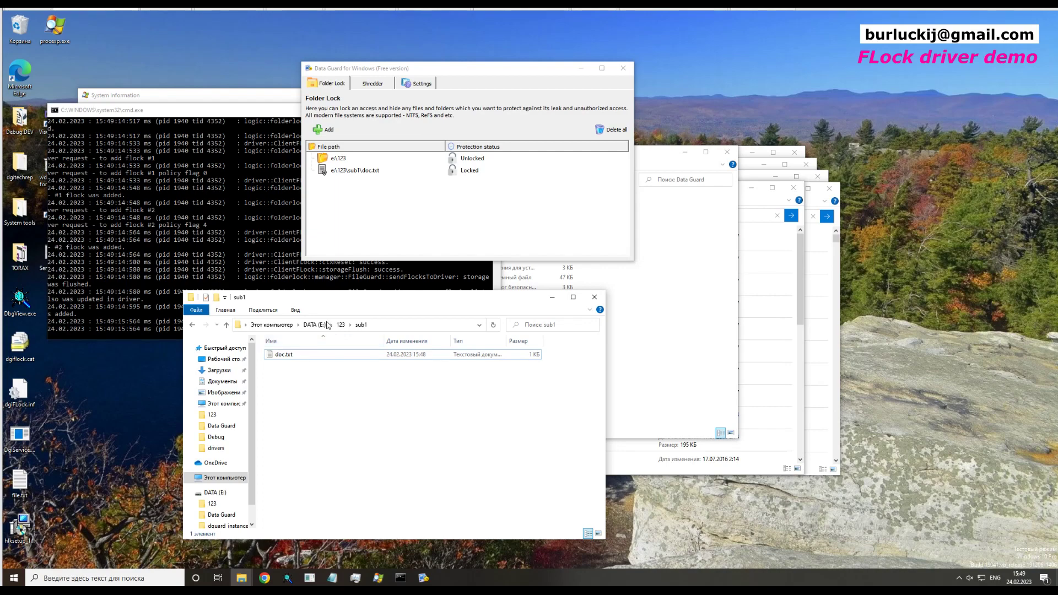
Go up to folder 123 and rename the sub1 folder as new_name.
{"action": "left_click", "coordinate": [340, 324]}
{"action": "left_click", "coordinate": [286, 366]}
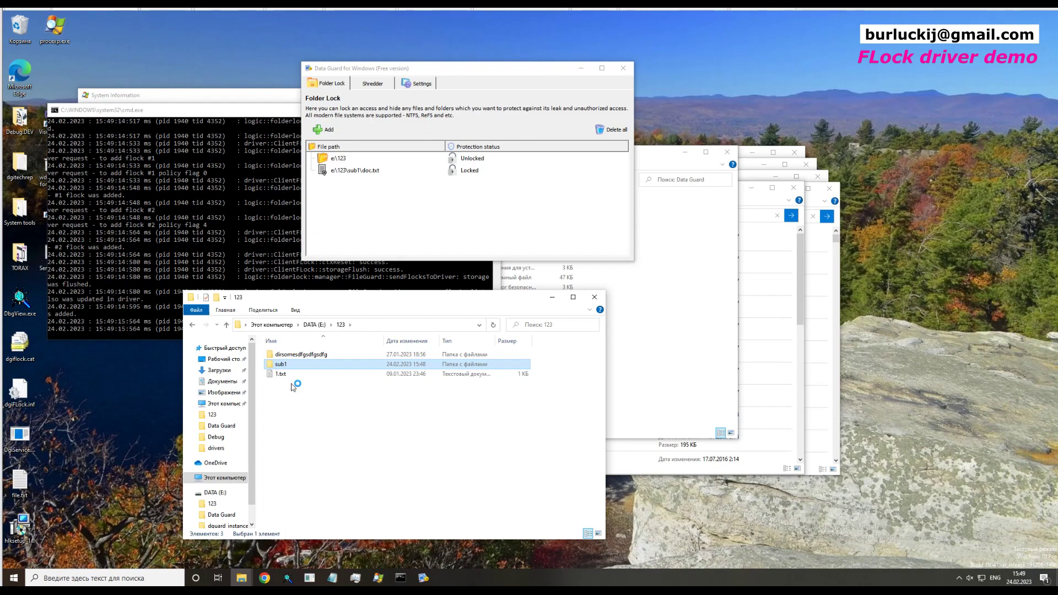
{"action": "key", "text": "F2"}
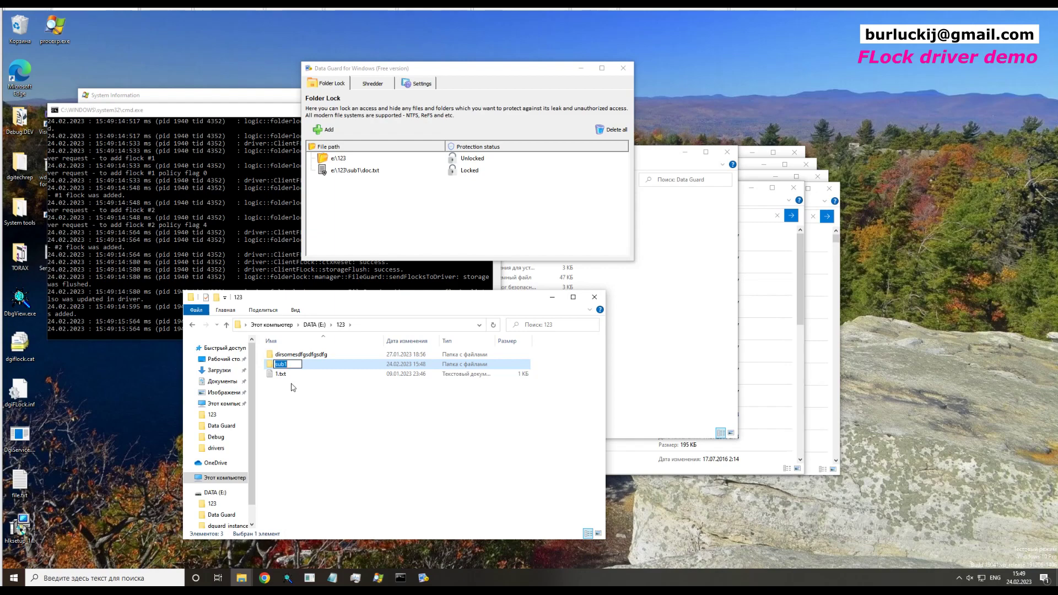
{"action": "type", "text": "new_name"}
{"action": "key", "text": "Return"}
Open the new_name folder, refresh it and try to open doc.txt there, closing Notepad again.
{"action": "double_click", "coordinate": [290, 365]}
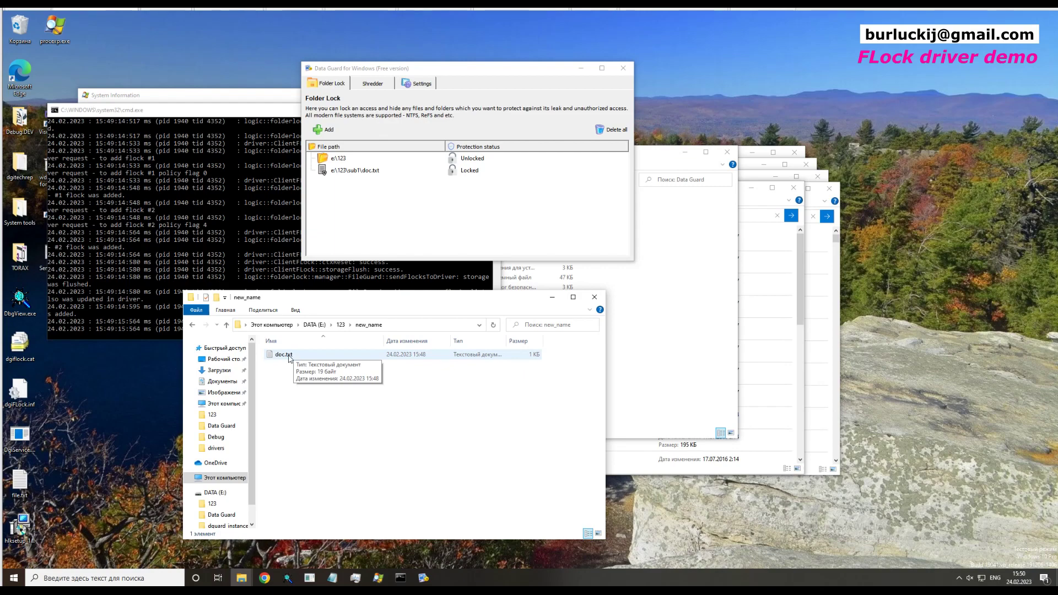
{"action": "right_click", "coordinate": [320, 408]}
{"action": "left_click", "coordinate": [360, 245]}
{"action": "double_click", "coordinate": [295, 356]}
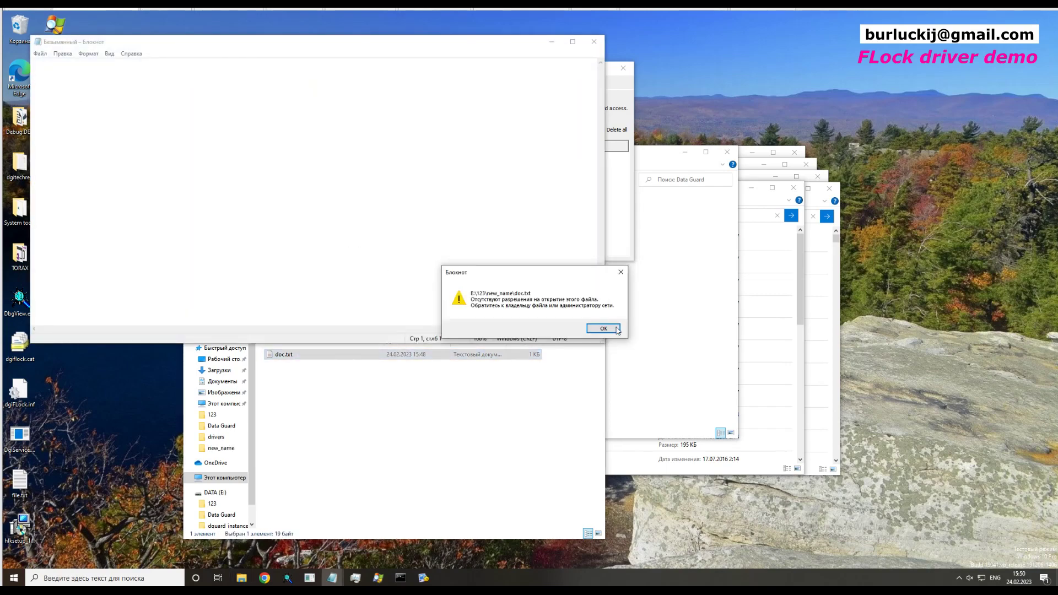
{"action": "left_click", "coordinate": [604, 328]}
{"action": "left_click", "coordinate": [594, 41]}
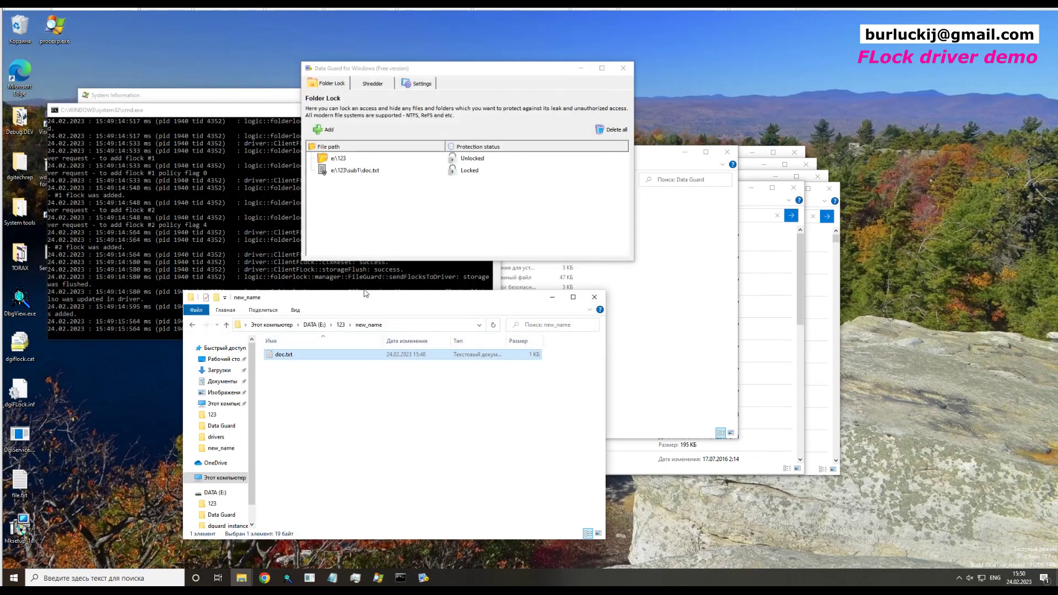
Compare the path of the renamed folder in File Explorer with the doc.txt path listed in Data Guard.
{"action": "left_click", "coordinate": [406, 328]}
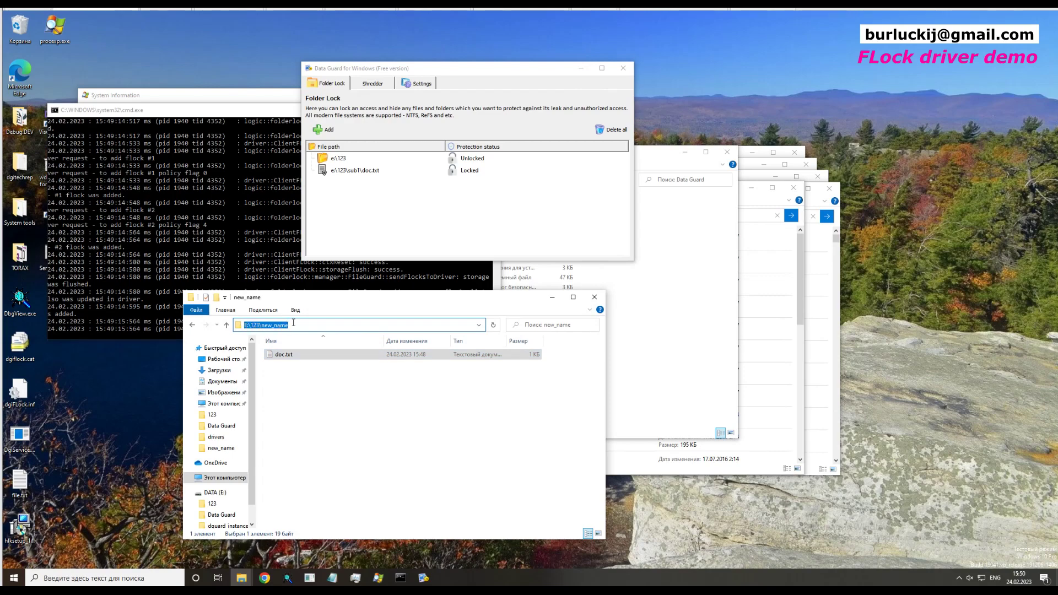
{"action": "left_click", "coordinate": [306, 326]}
{"action": "left_click", "coordinate": [371, 182]}
{"action": "left_click", "coordinate": [368, 175]}
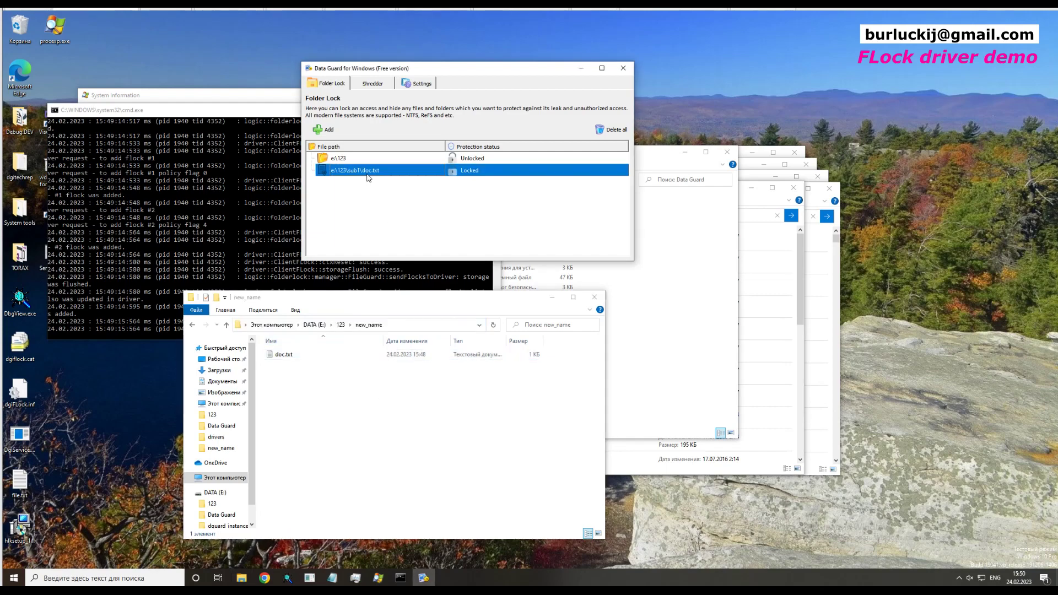
{"action": "left_click", "coordinate": [353, 160]}
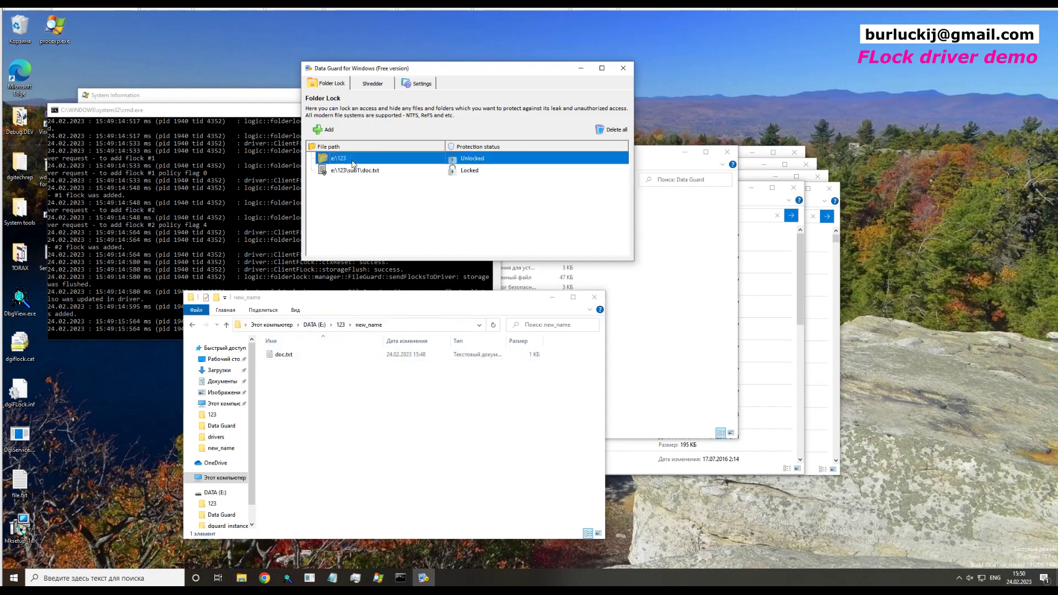
{"action": "left_click", "coordinate": [354, 171]}
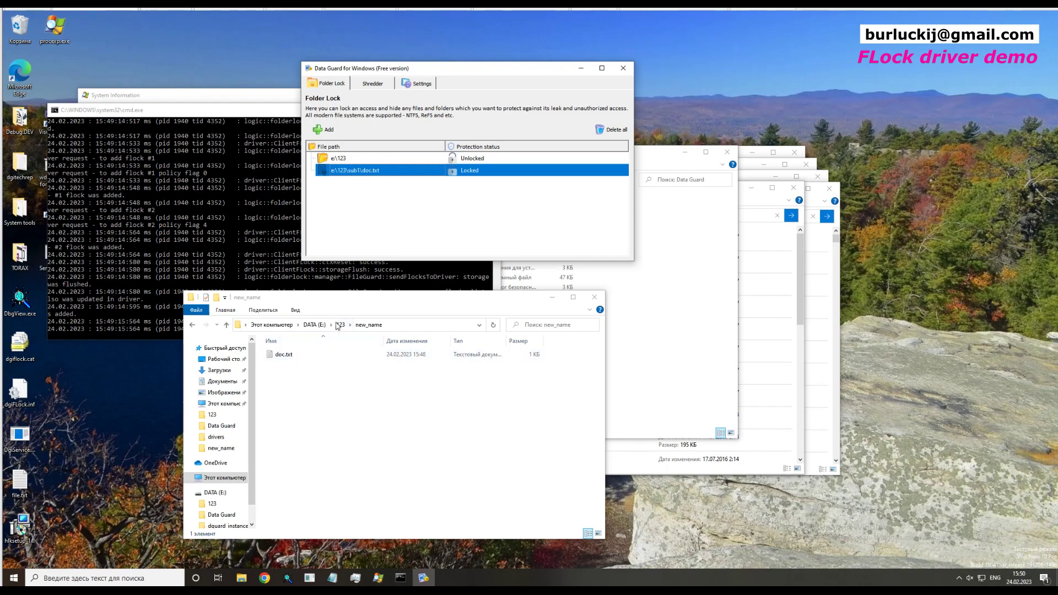
{"action": "left_click", "coordinate": [341, 325]}
{"action": "key", "text": "alt+Left"}
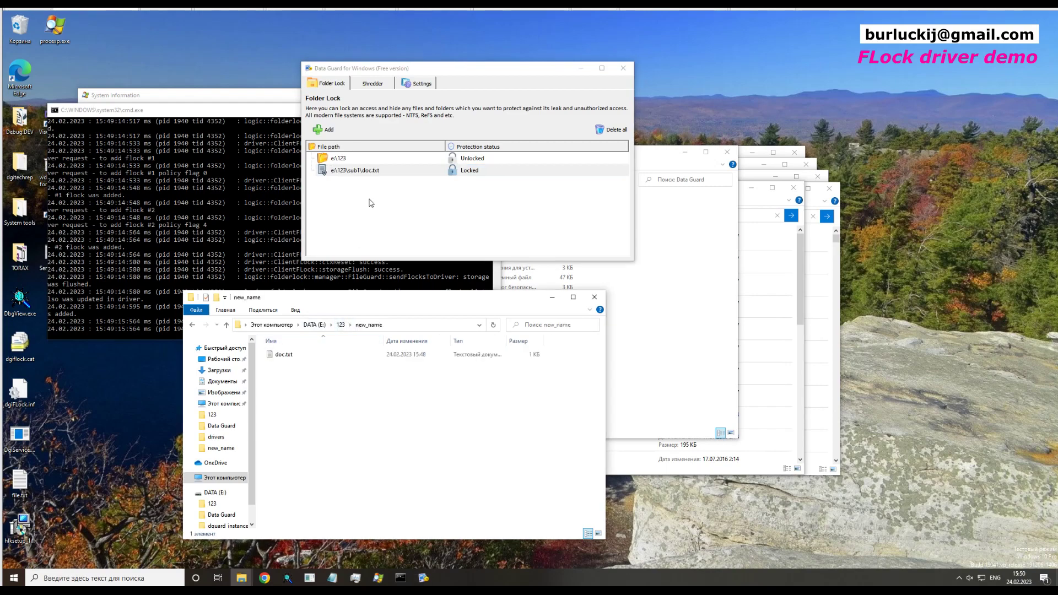
{"action": "left_click", "coordinate": [375, 174]}
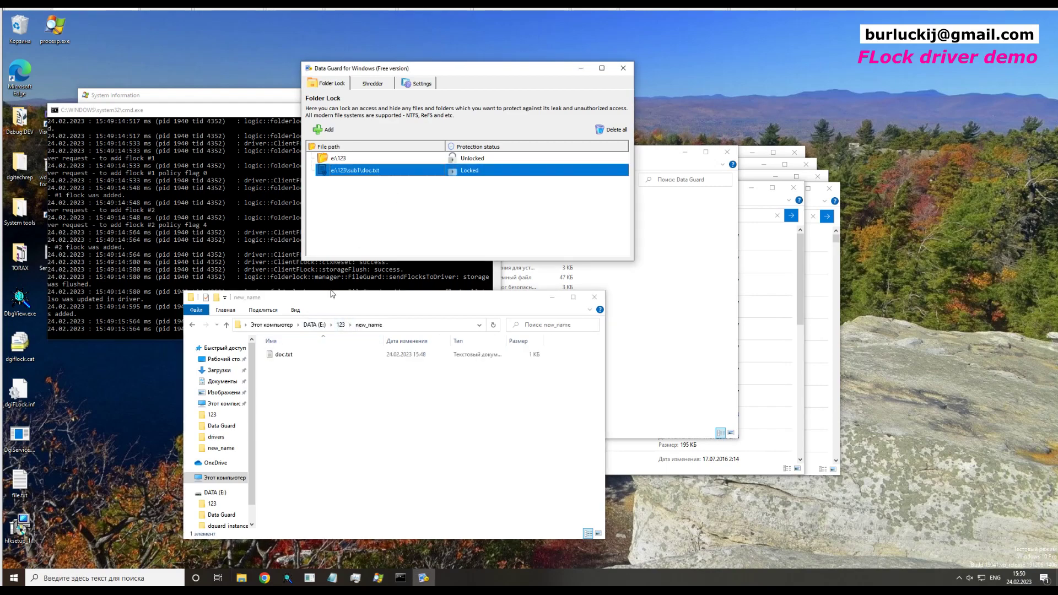
Apply Hide protection to the doc.txt entry in Data Guard and refresh the new_name folder in File Explorer.
{"action": "left_click_drag", "start_coordinate": [362, 297], "coordinate": [382, 284]}
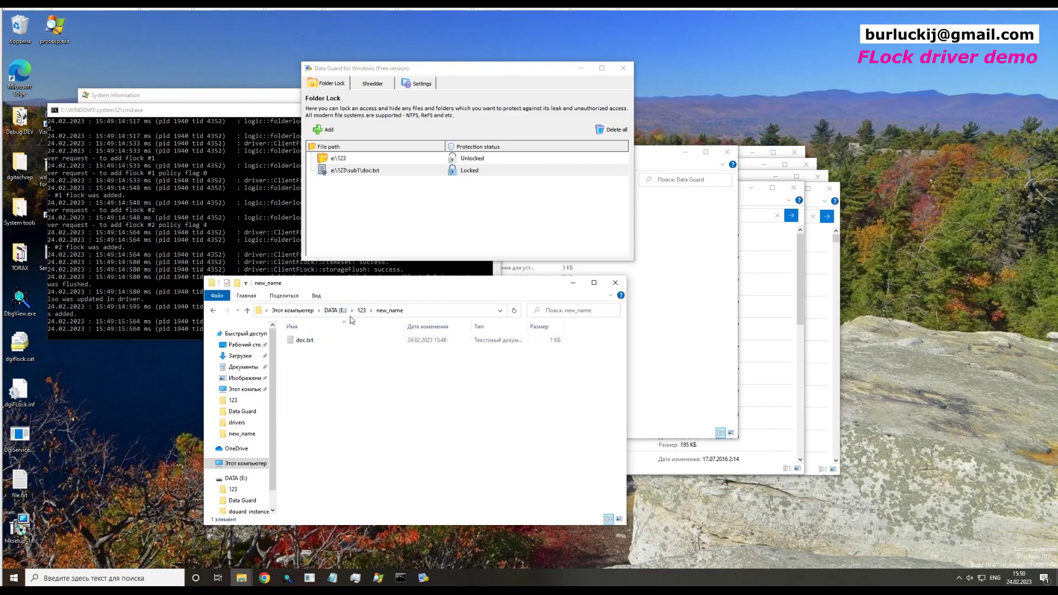
{"action": "right_click", "coordinate": [468, 172]}
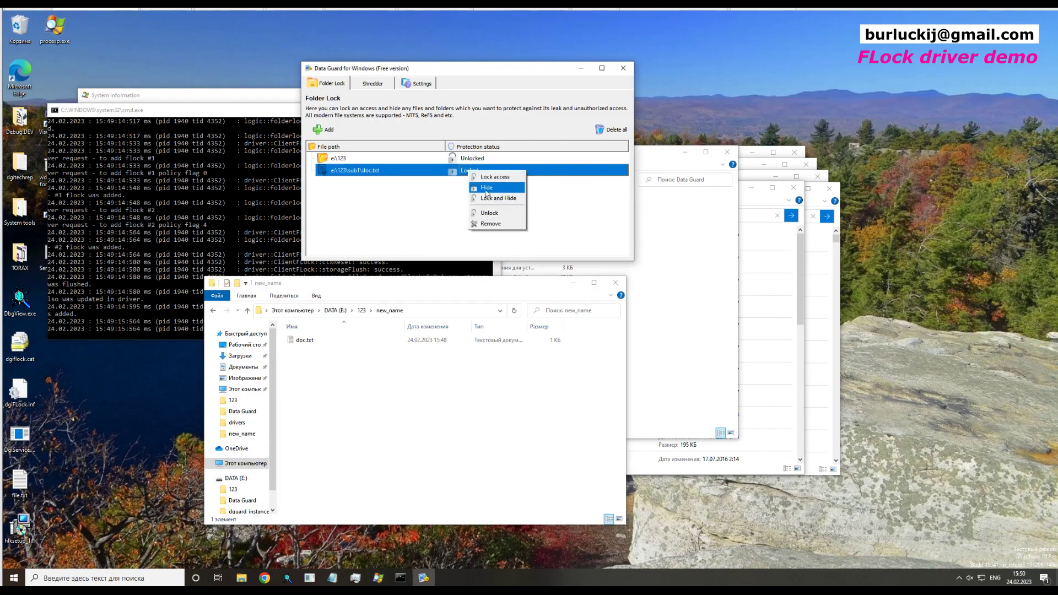
{"action": "left_click", "coordinate": [487, 187]}
{"action": "right_click", "coordinate": [384, 399]}
{"action": "left_click", "coordinate": [404, 227]}
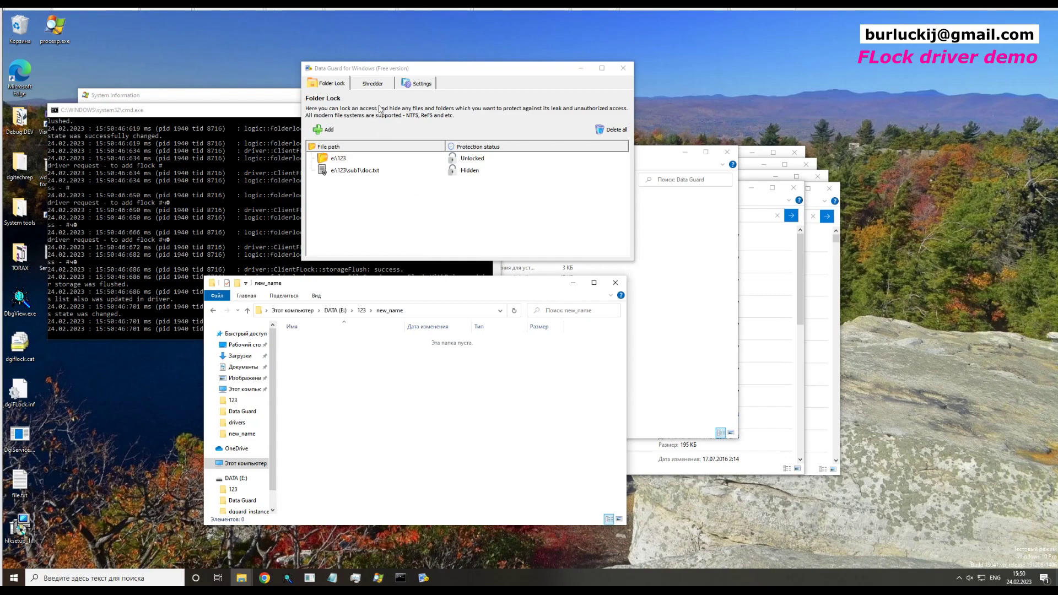
{"action": "left_click", "coordinate": [386, 69]}
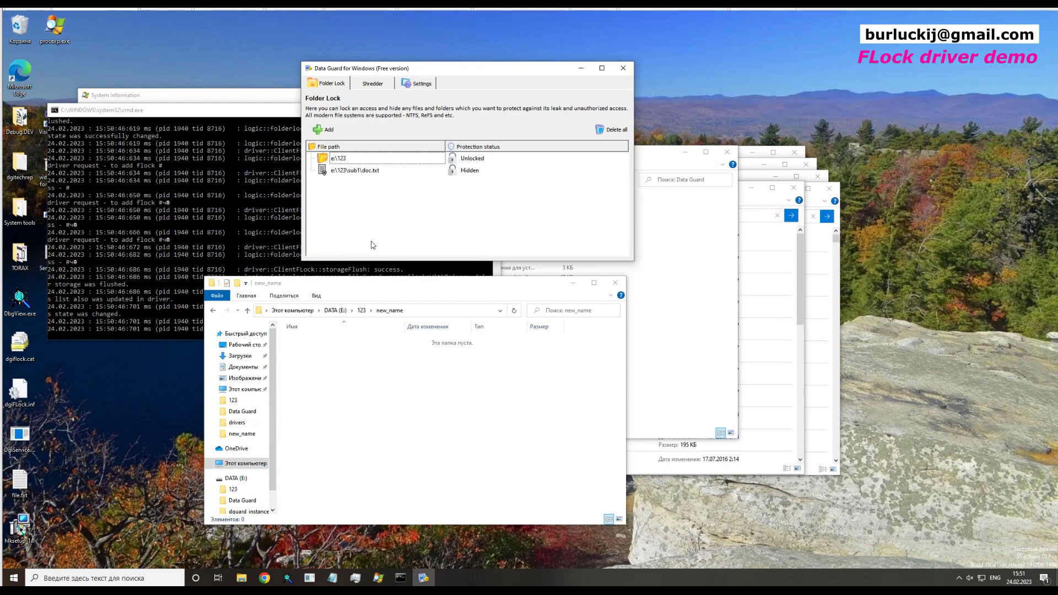
{"action": "left_click", "coordinate": [358, 457]}
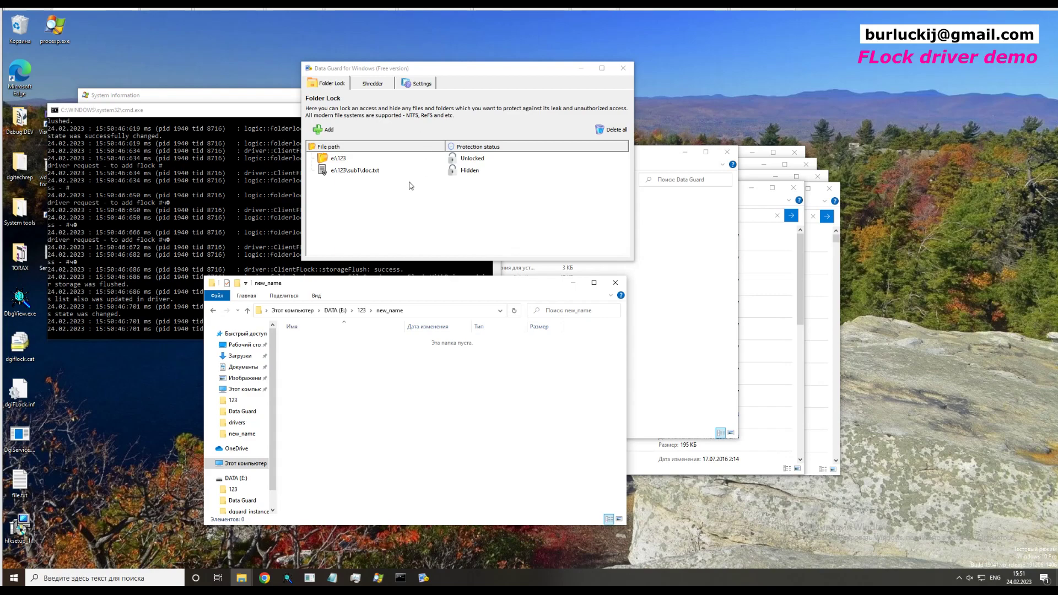
{"action": "left_click", "coordinate": [391, 175]}
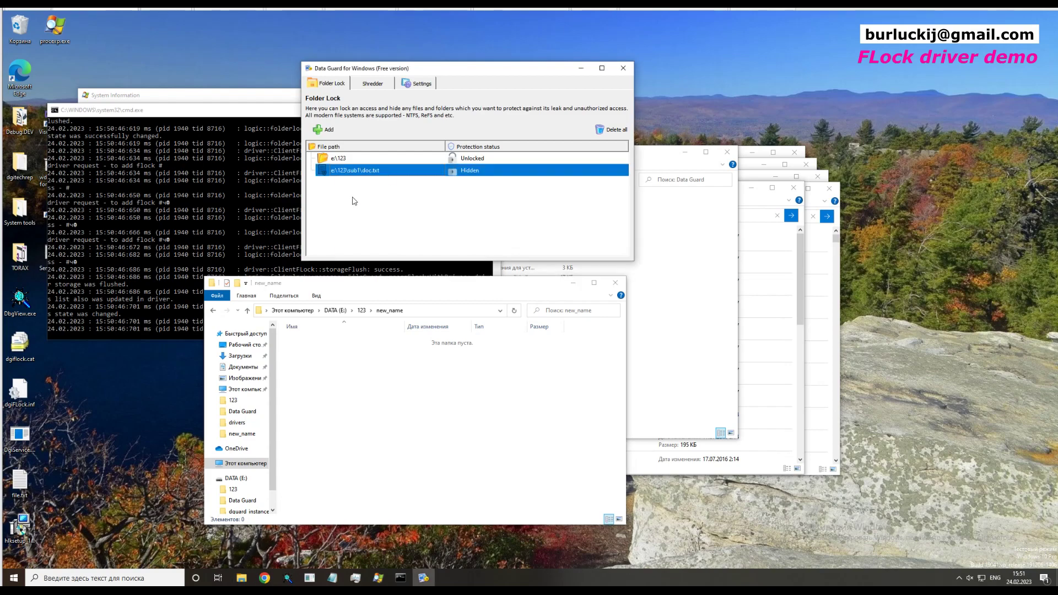
{"action": "left_click", "coordinate": [352, 159]}
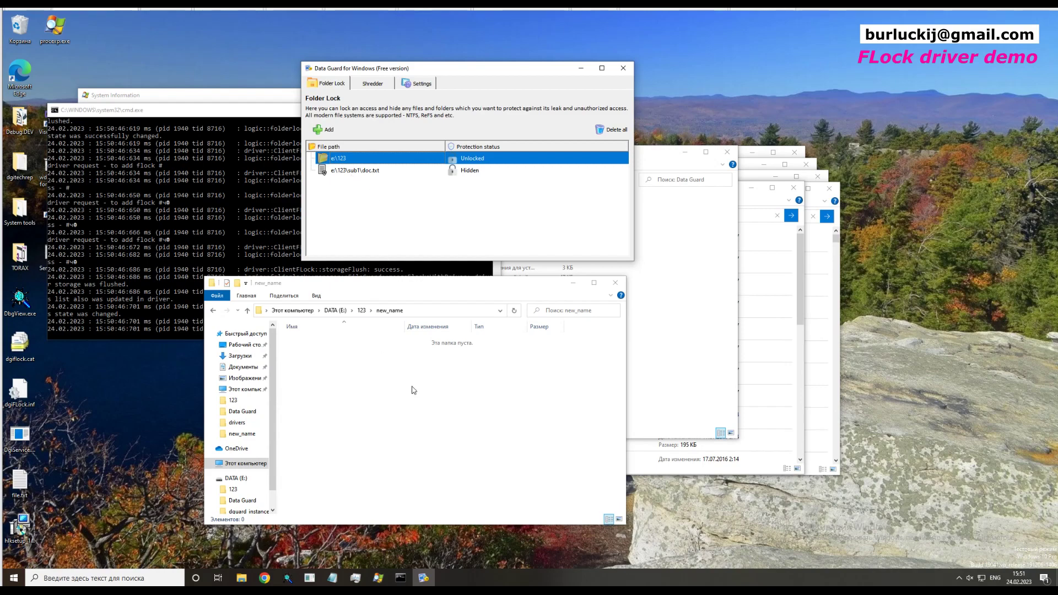
Switch to DebugView and examine the FLock driver messages in its debug log.
{"action": "left_click", "coordinate": [378, 577]}
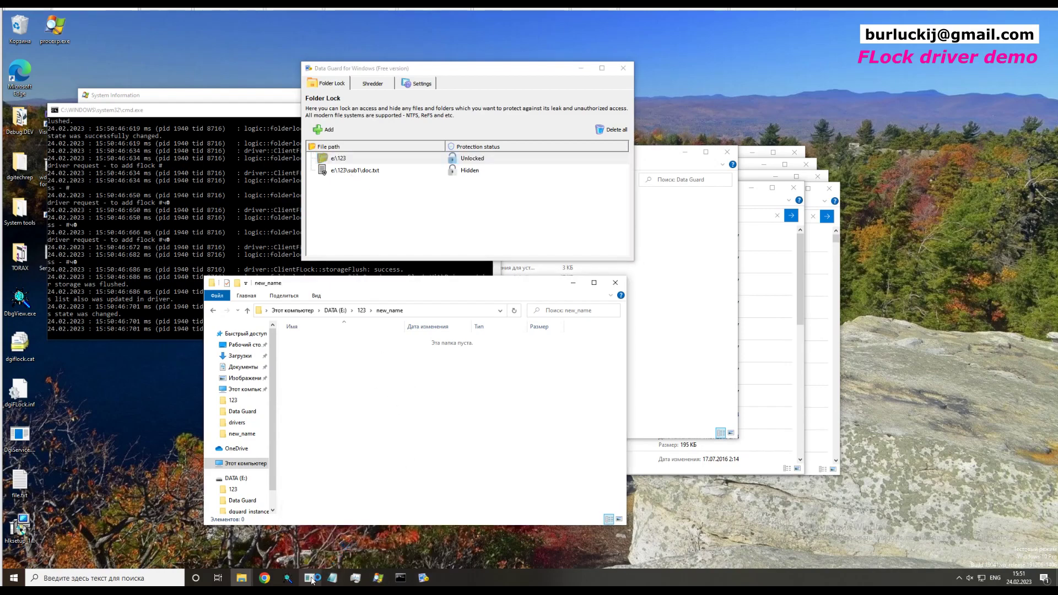
{"action": "left_click", "coordinate": [287, 579]}
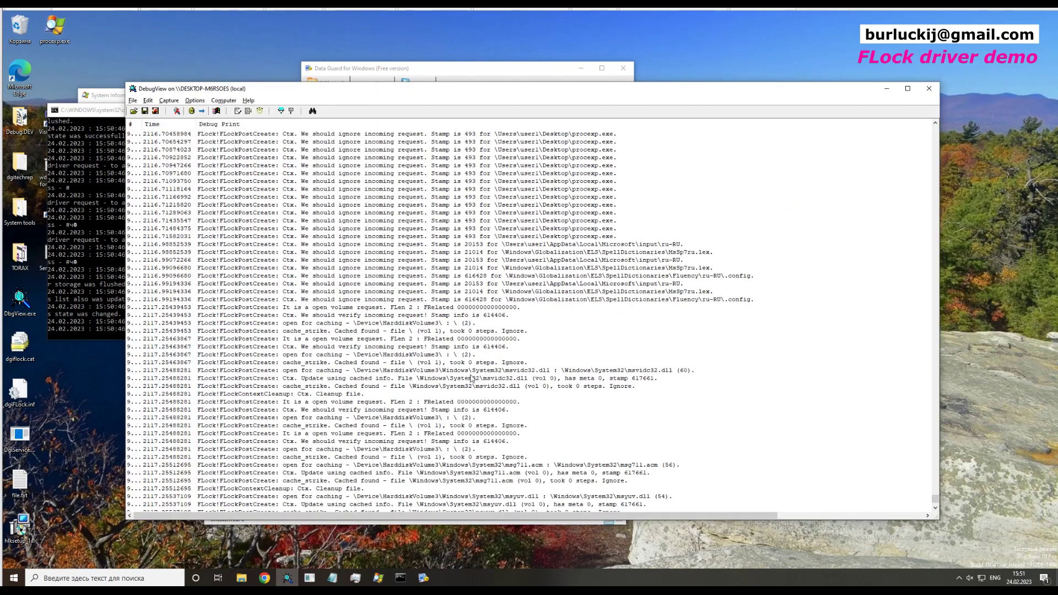
{"action": "left_click", "coordinate": [472, 332]}
{"action": "scroll", "coordinate": [469, 333], "scroll_direction": "down", "scroll_amount": 15}
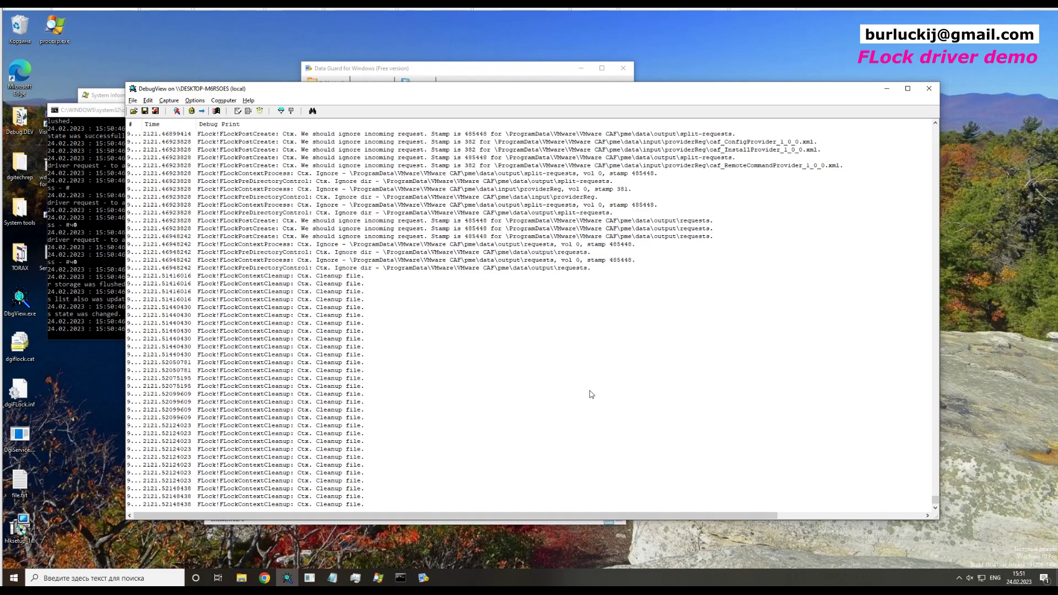
{"action": "left_click", "coordinate": [568, 386]}
{"action": "scroll", "coordinate": [551, 383], "scroll_direction": "up", "scroll_amount": 10}
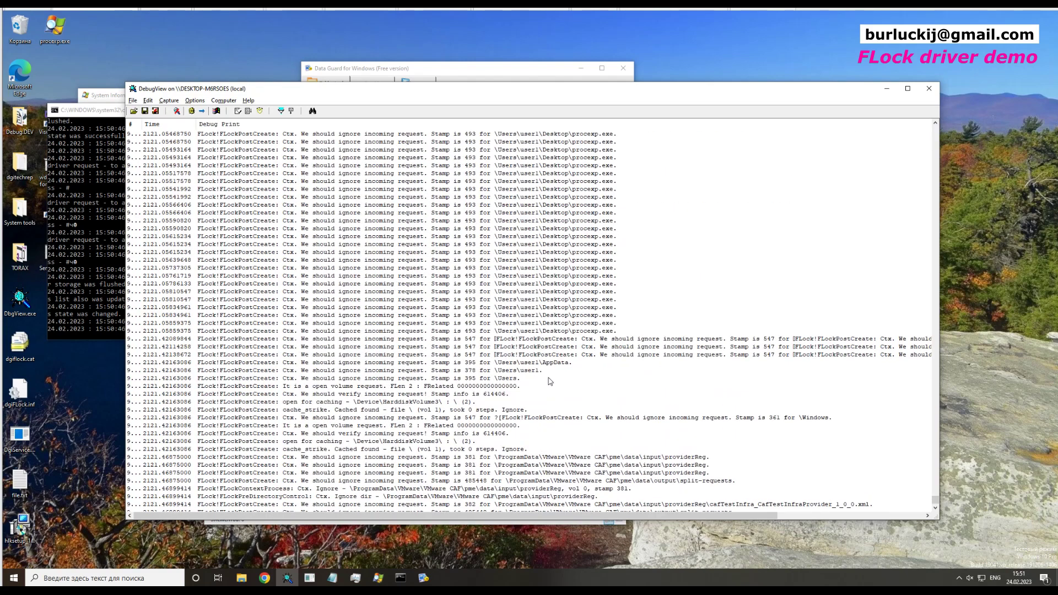
{"action": "left_click", "coordinate": [382, 262]}
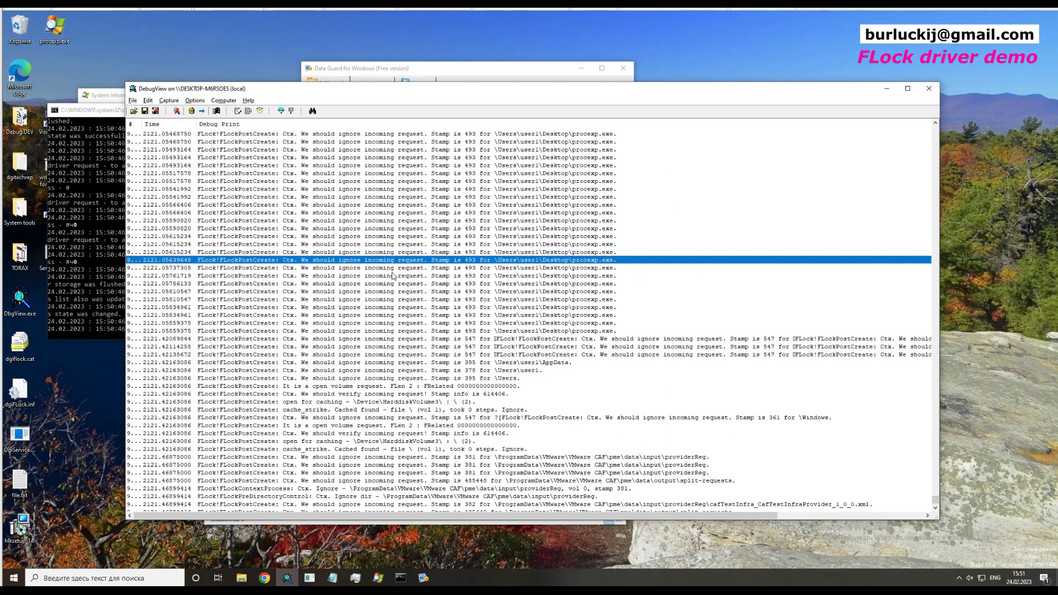
{"action": "scroll", "coordinate": [393, 273], "scroll_direction": "down", "scroll_amount": 1}
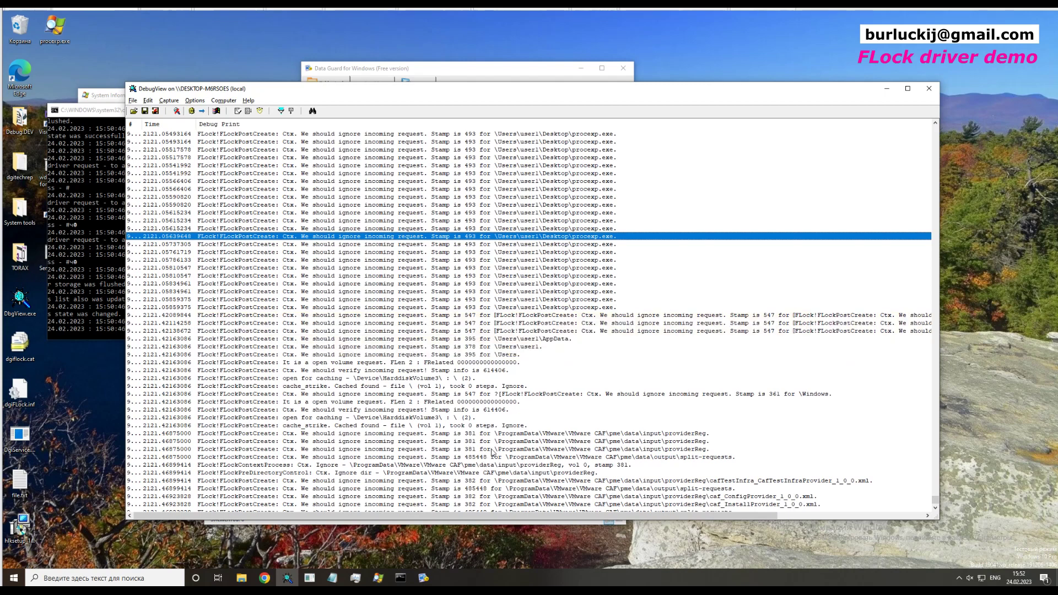
Toggle event capture and clear the log in DebugView, putting its window away.
{"action": "left_click", "coordinate": [176, 111]}
{"action": "left_click", "coordinate": [216, 111]}
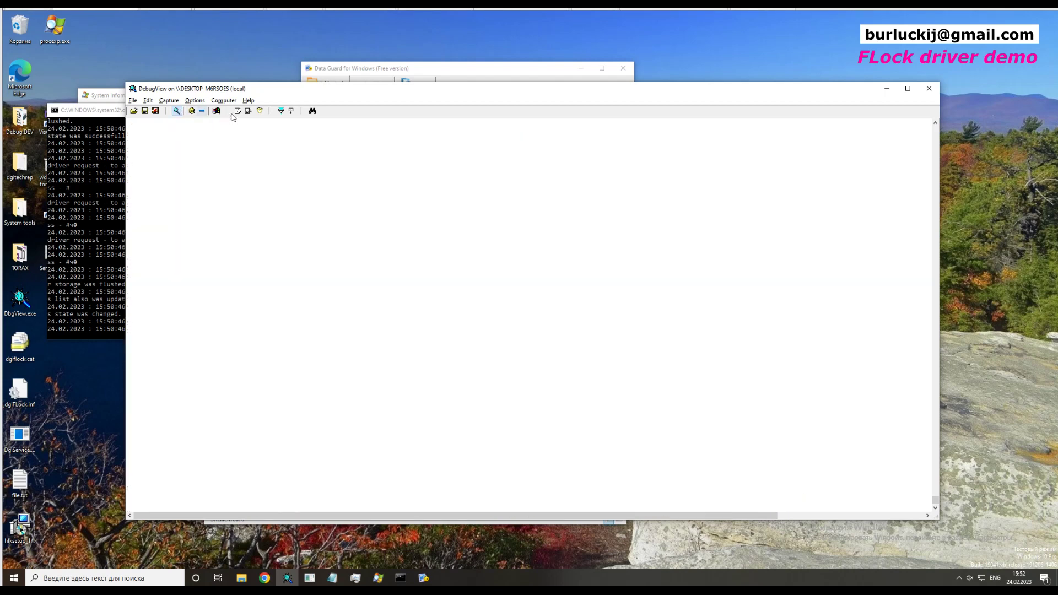
{"action": "left_click", "coordinate": [216, 111]}
{"action": "key", "text": "ctrl+x"}
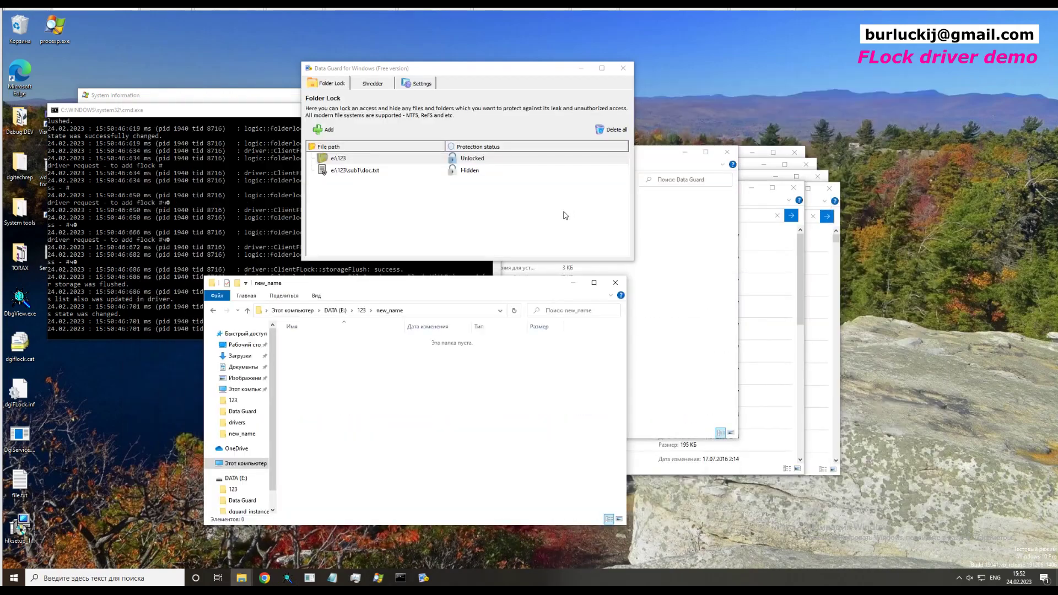
Unlock the doc.txt entry in Data Guard and refresh the new_name folder in File Explorer.
{"action": "left_click", "coordinate": [463, 163]}
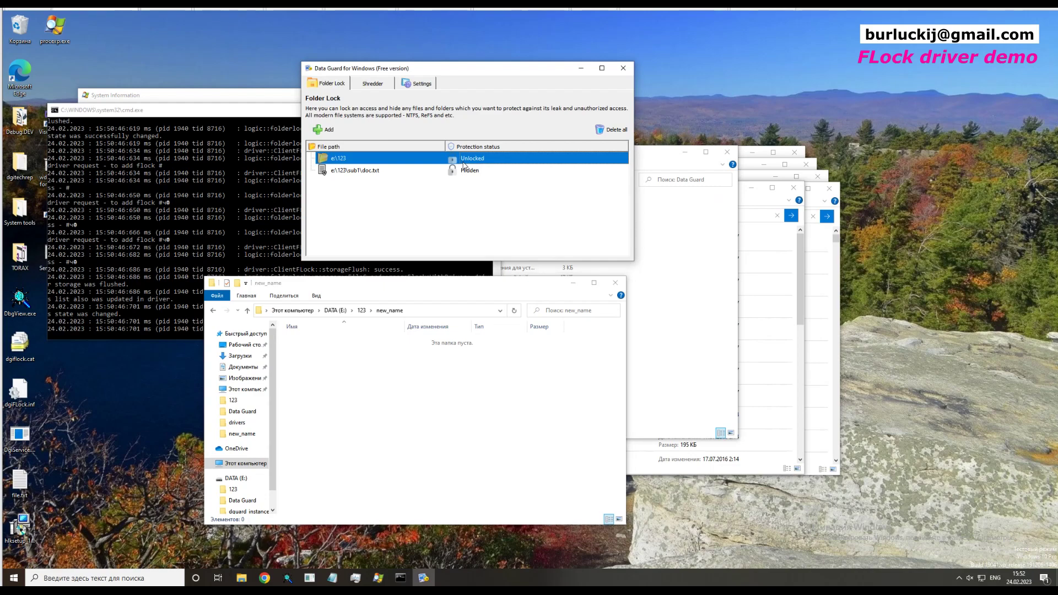
{"action": "right_click", "coordinate": [464, 165]}
{"action": "left_click", "coordinate": [475, 215]}
{"action": "right_click", "coordinate": [466, 174]}
{"action": "left_click", "coordinate": [492, 218]}
{"action": "left_click", "coordinate": [426, 367]}
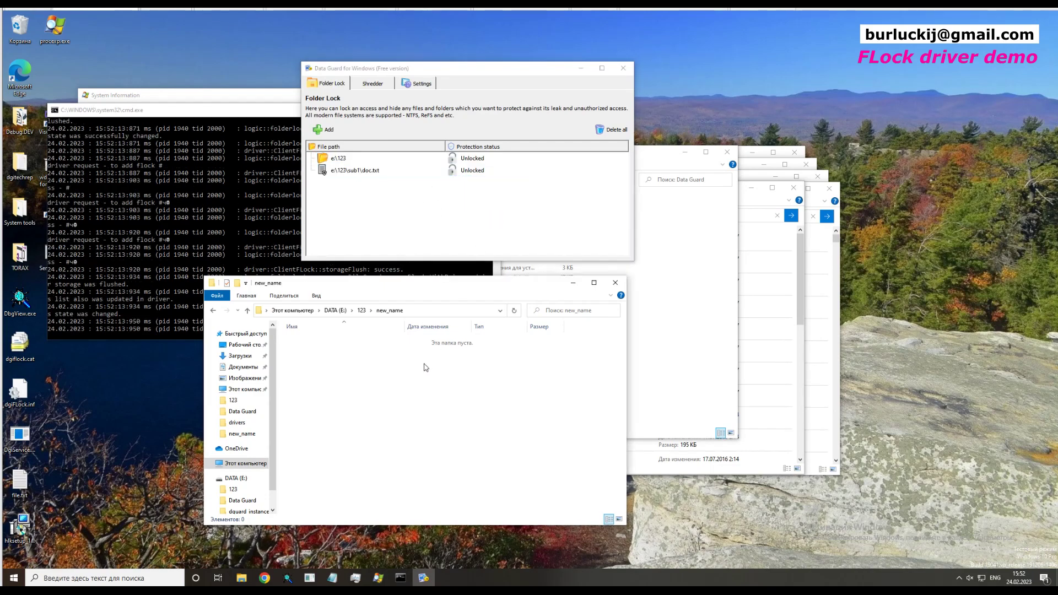
{"action": "right_click", "coordinate": [426, 367]}
{"action": "left_click", "coordinate": [441, 405]}
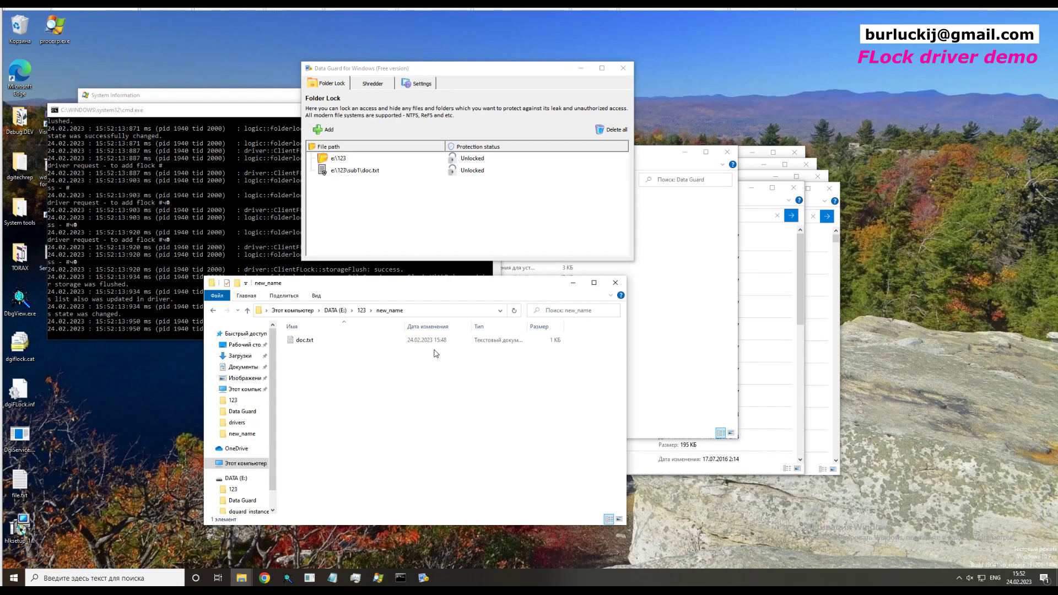